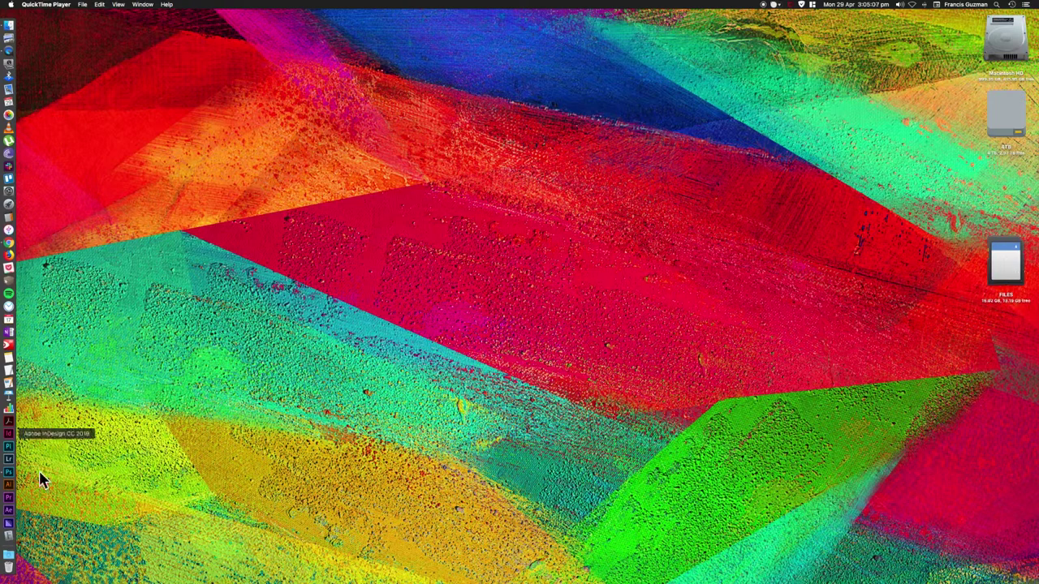
Leave the logo placed on Instagram Preset and switch to the desktop showing the FILES drive.
mouse_move(39, 471)
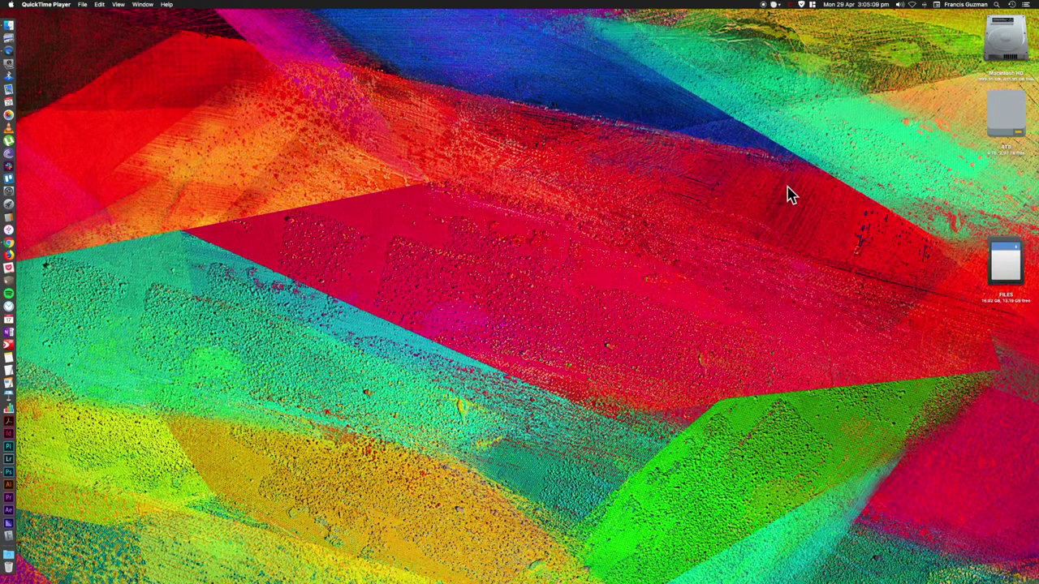
Open the FILES drive in an enlarged window moved to the upper right.
left_click(1007, 266)
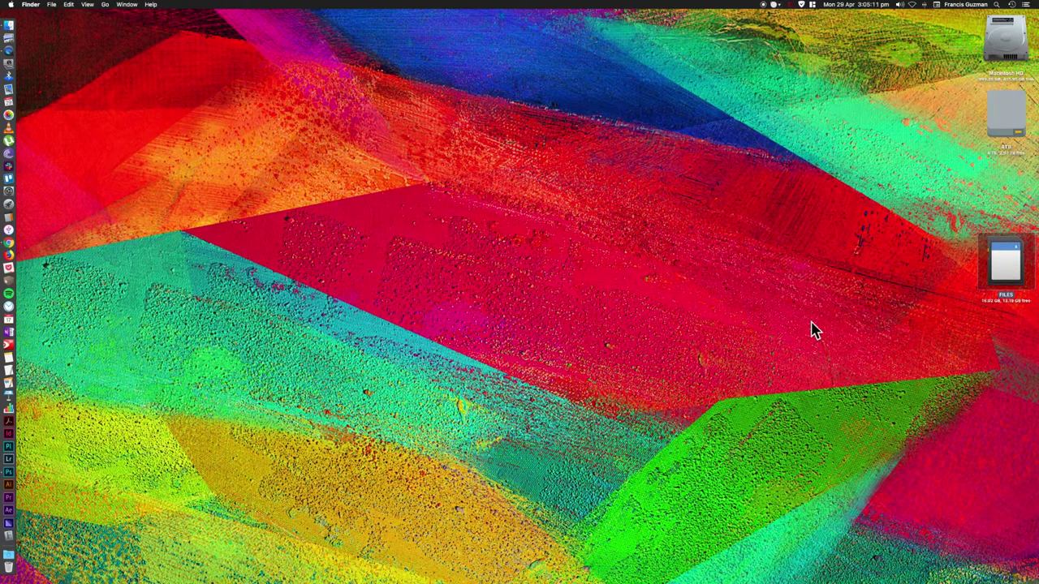
key("super+o")
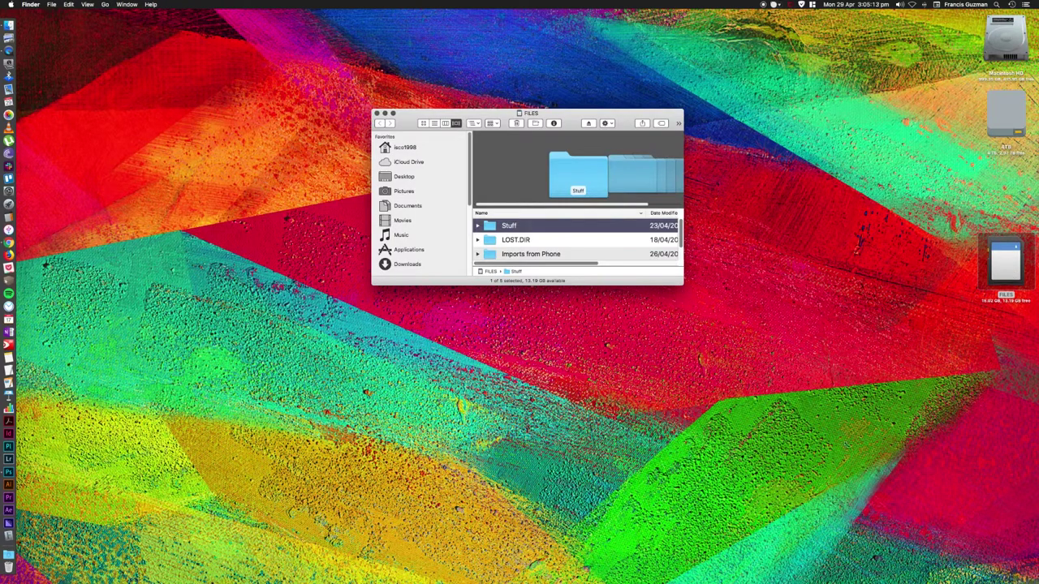
double_click(426, 112)
left_click_drag(443, 122, 581, 50)
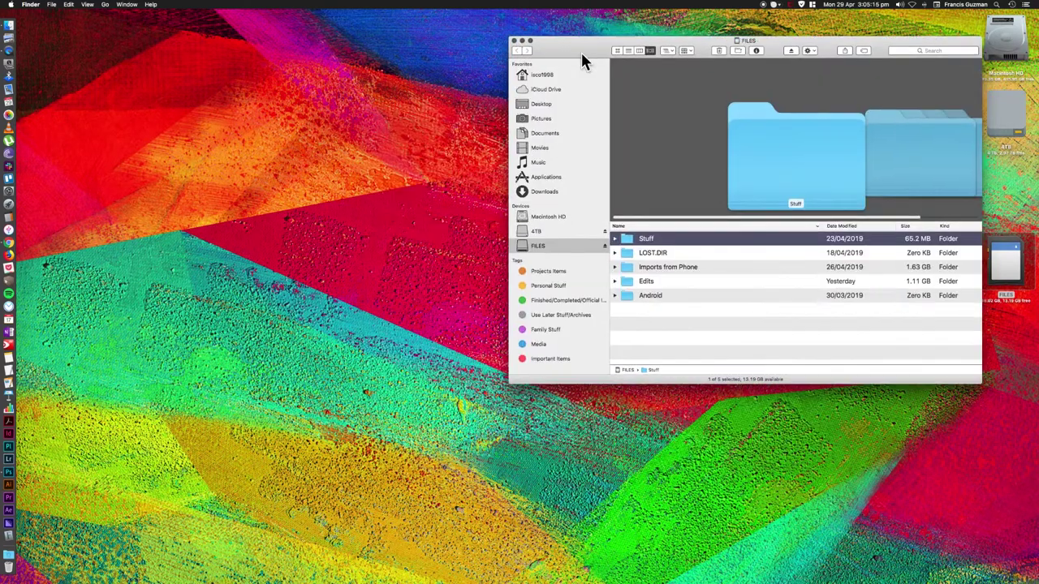
Open Imports from Phone sorted by date modified, select 20190429_124731.jpg, and return to Photoshop.
left_click(690, 267)
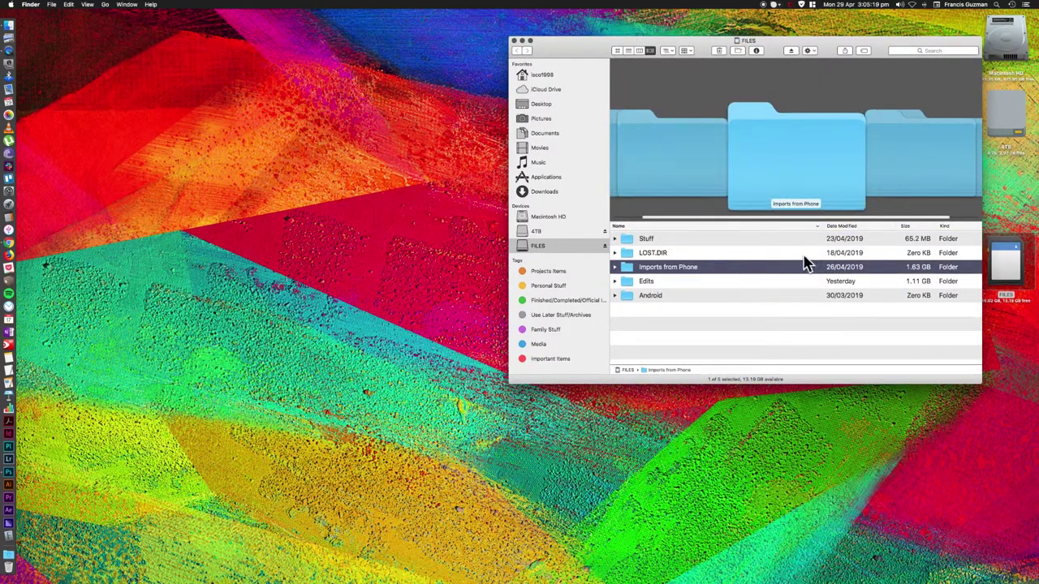
double_click(728, 272)
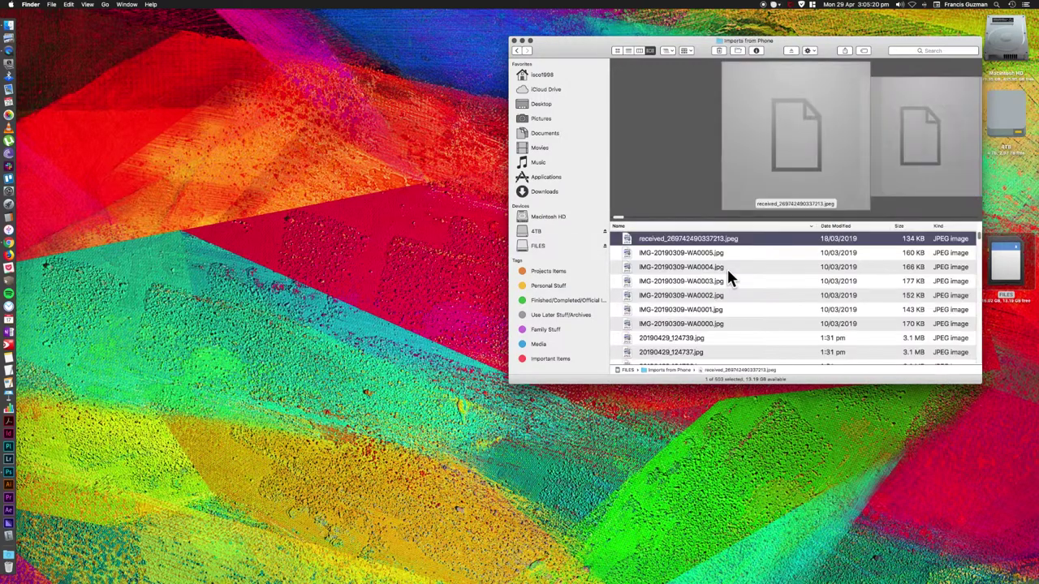
left_click(844, 226)
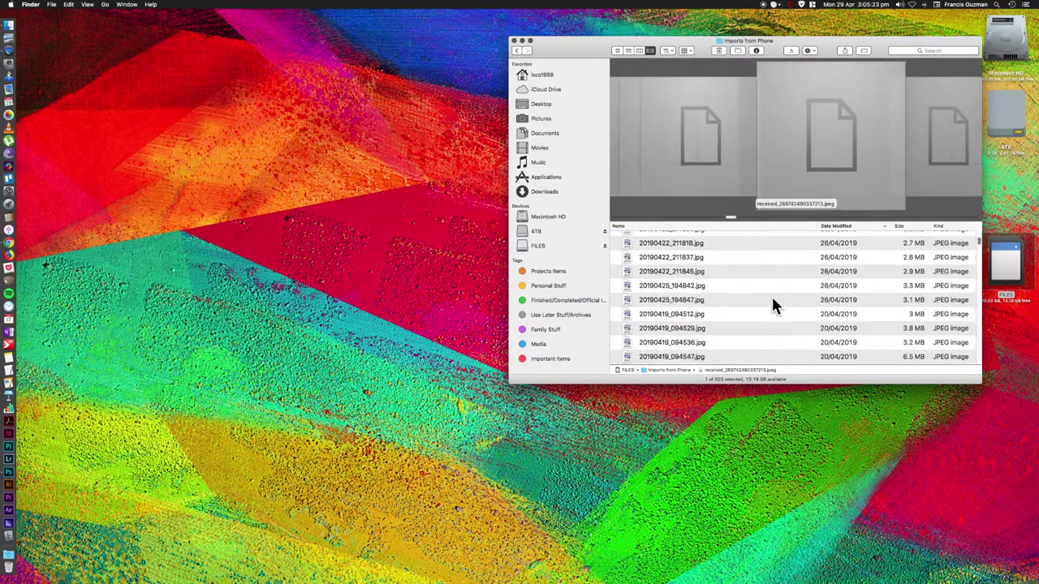
left_click(763, 239)
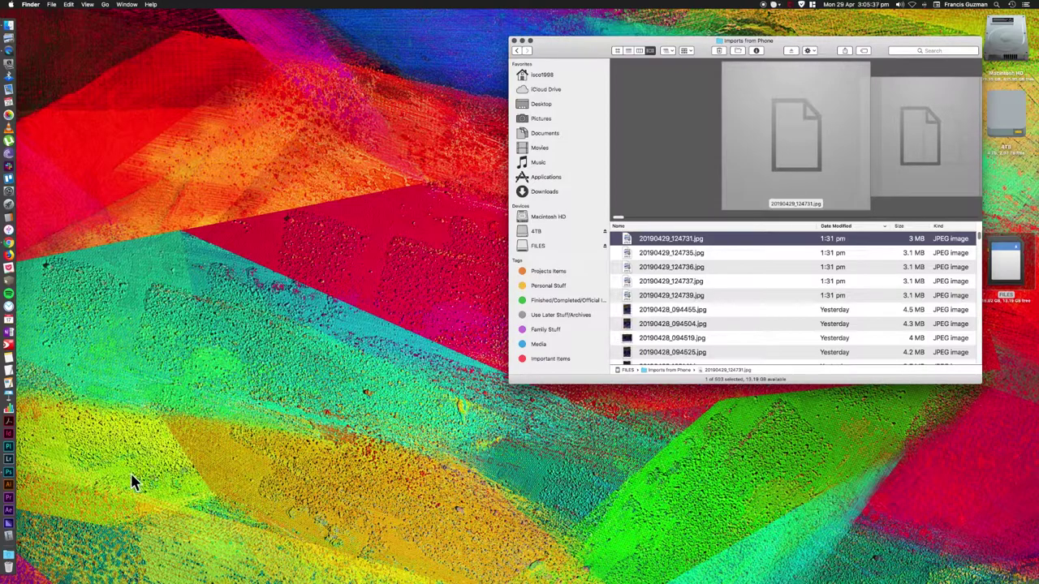
left_click(10, 477)
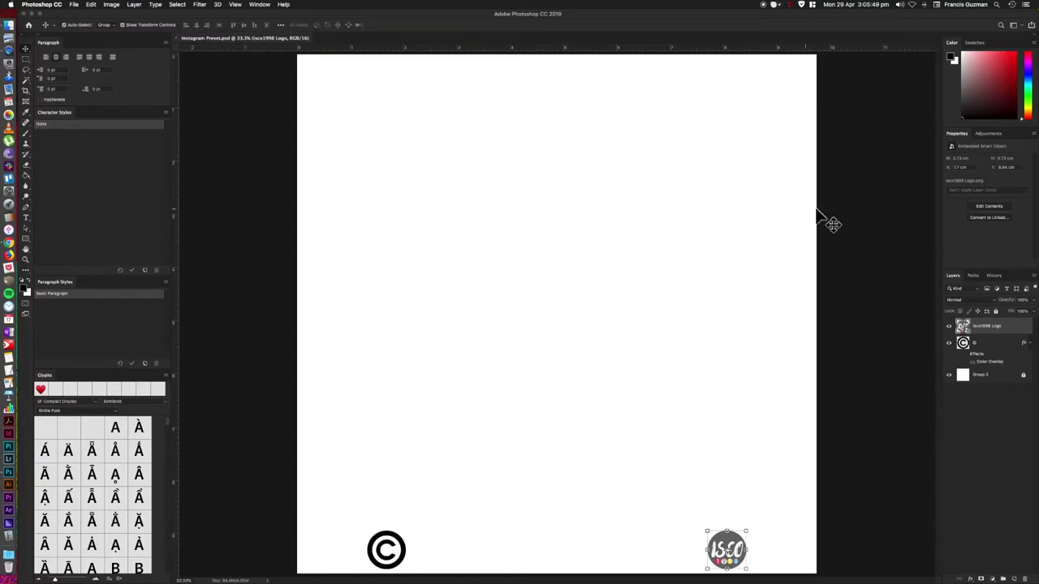
Deselect the logo layer by clicking empty canvas in the Instagram Preset template.
left_click(408, 372)
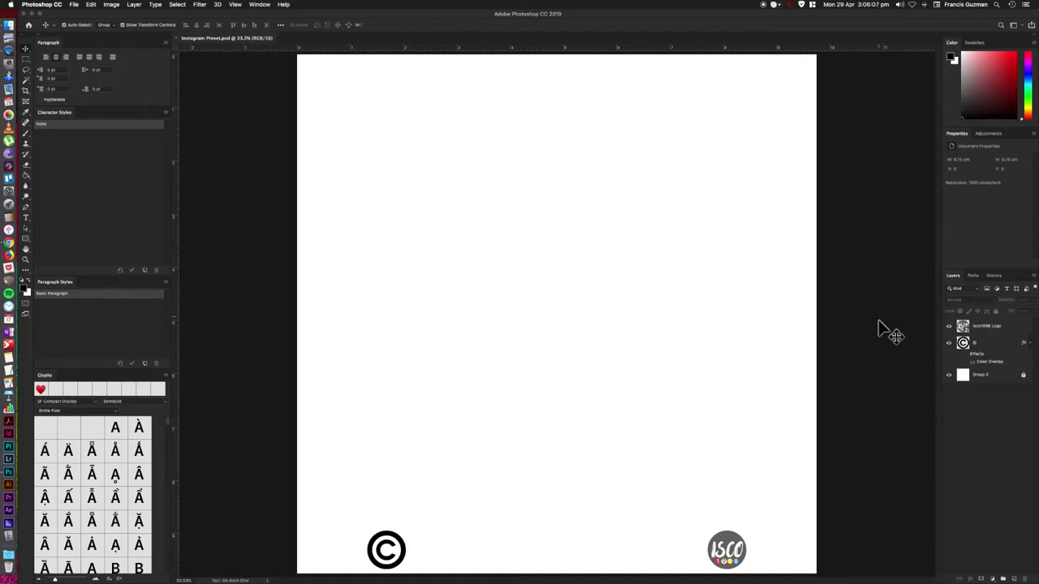
Bring the photo folder forward and preview the first succulent photo in Quick Look.
mouse_move(10, 20)
left_click(84, 43)
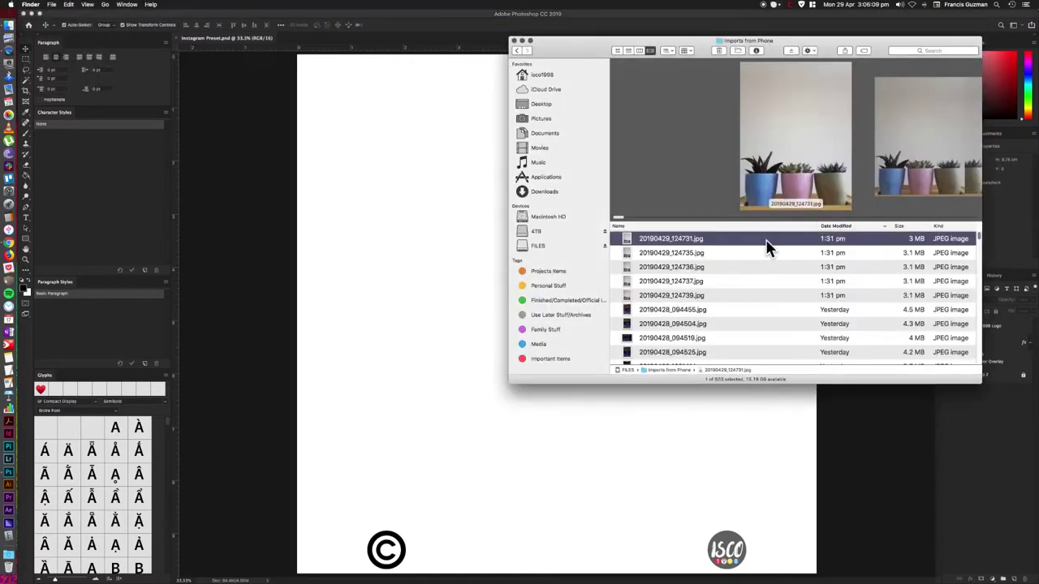
left_click(765, 295)
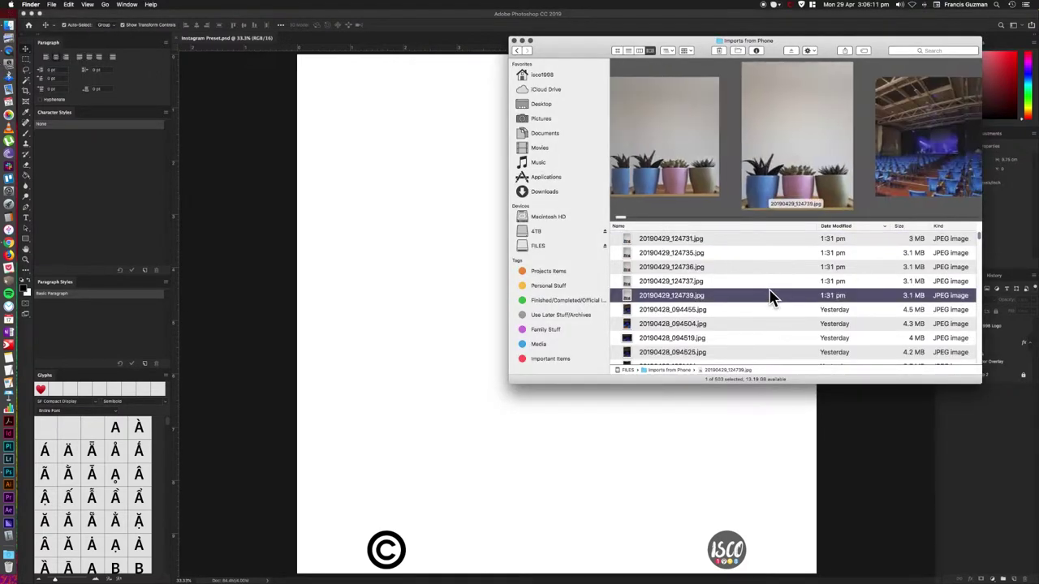
key("Up")
key("Up")
key("Up")
key("Up")
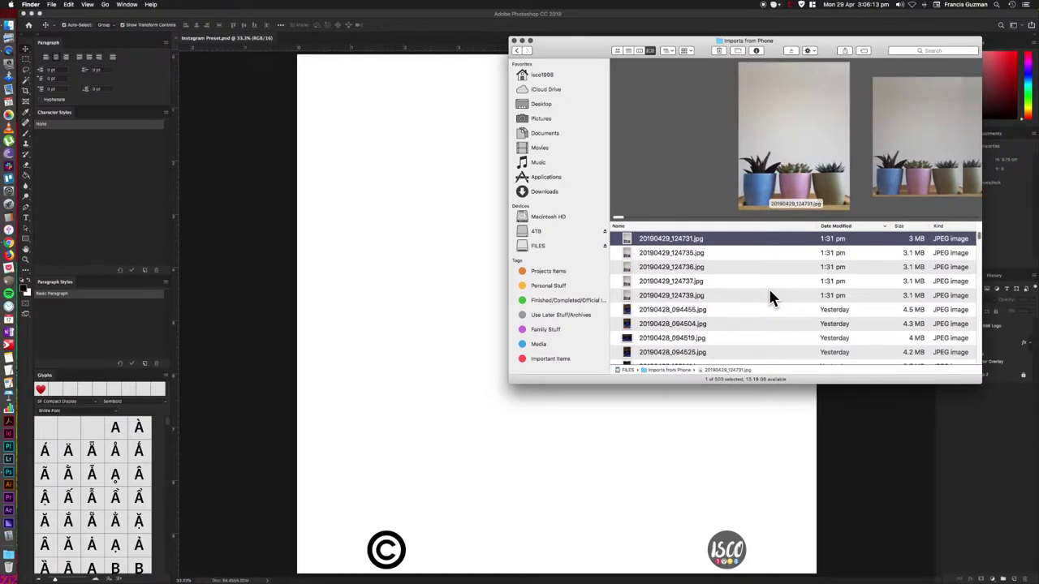
key("space")
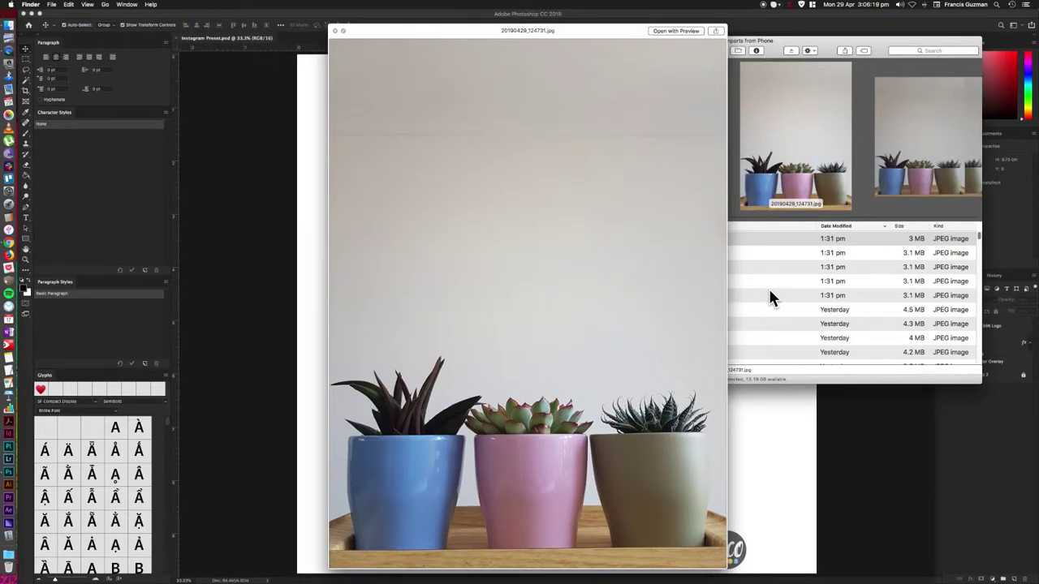
Compare 20190429_124735.jpg against 124736.jpg, then drag 124735 onto the Photoshop canvas.
key("Down")
key("Down")
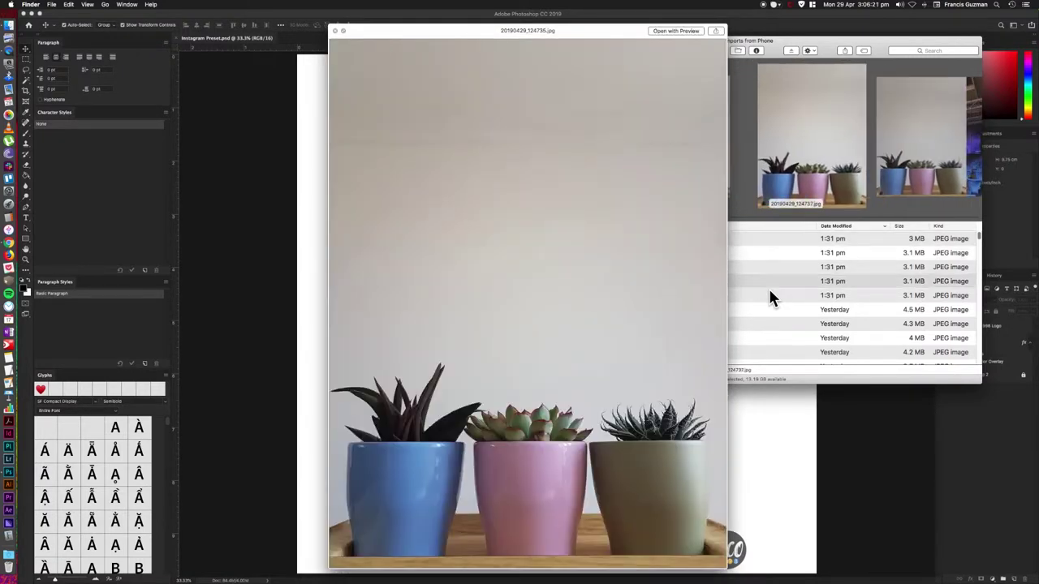
key("Down")
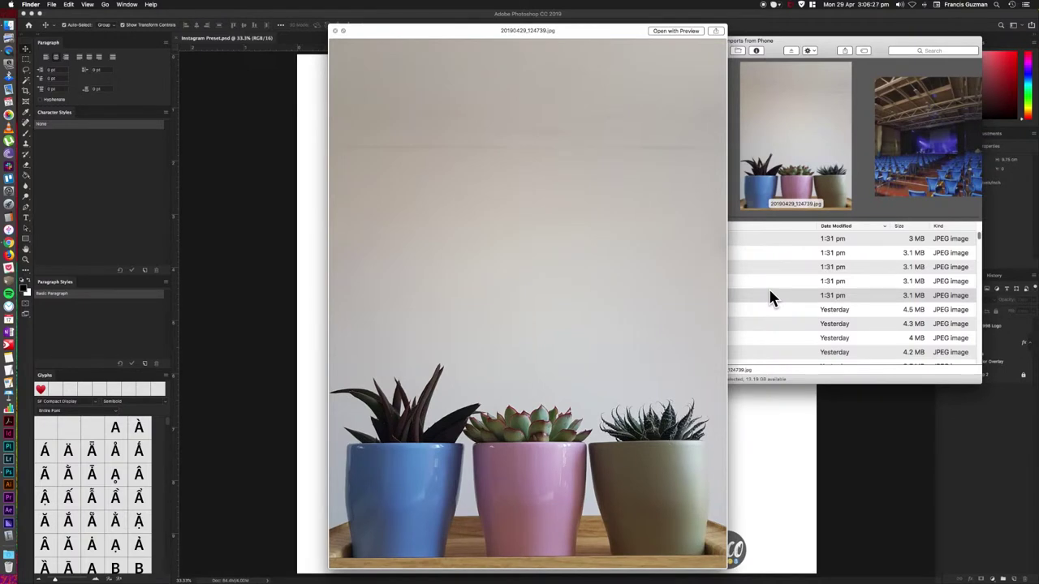
key("Up")
key("Up")
key("Up")
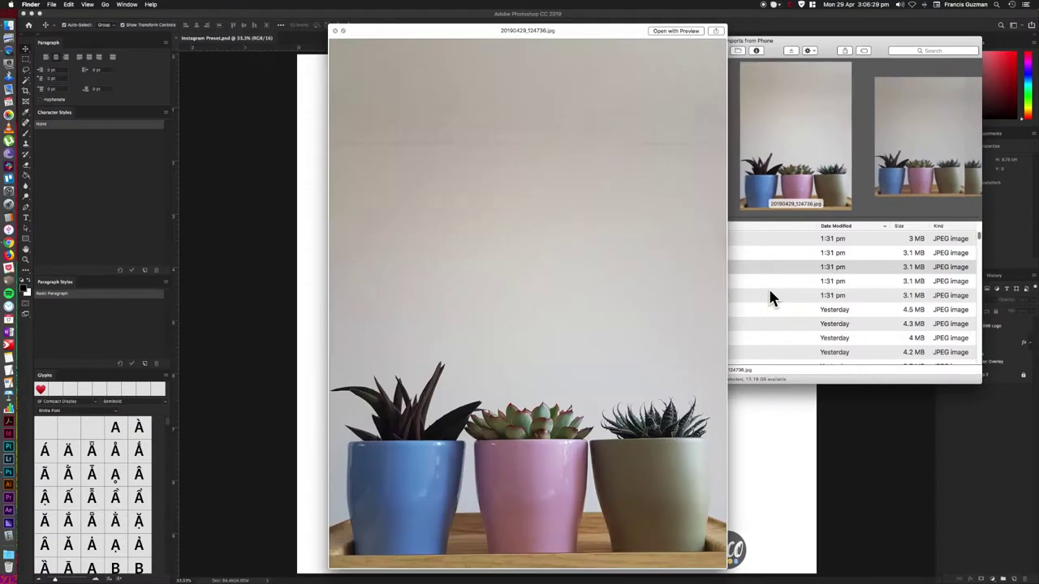
key("Down")
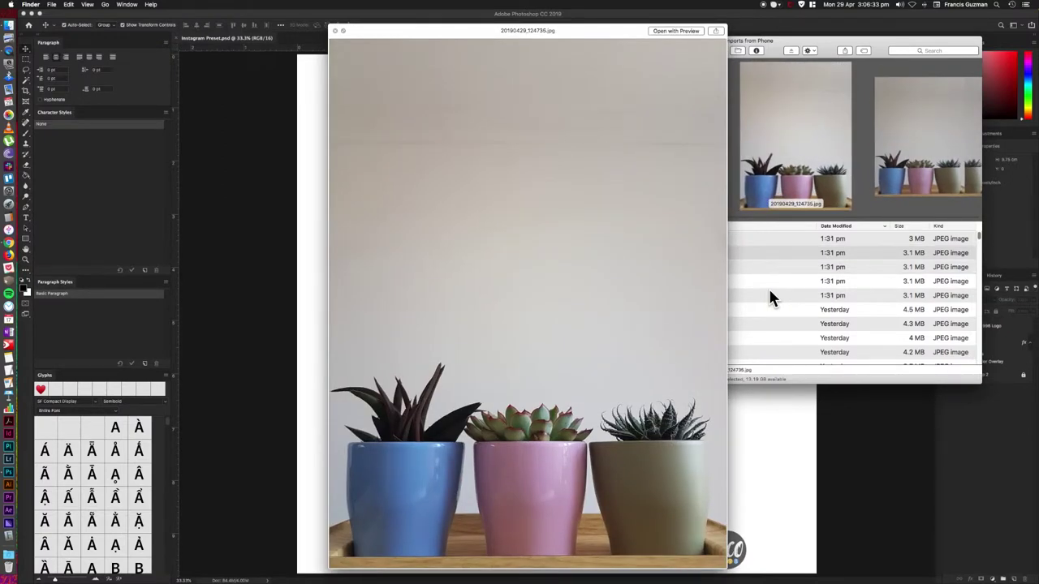
key("Up")
key("Up")
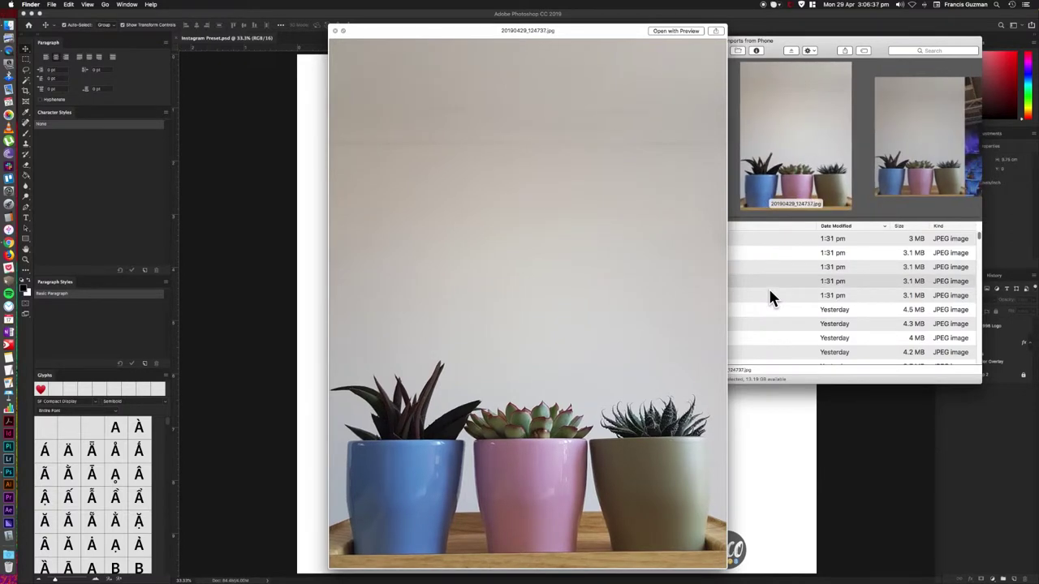
key("Down")
key("Down")
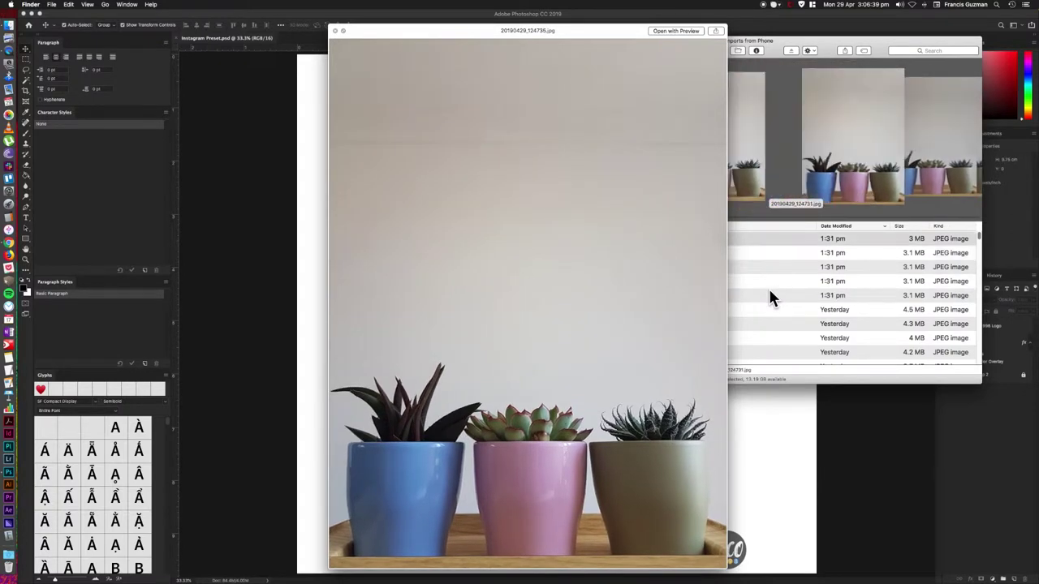
key("Up")
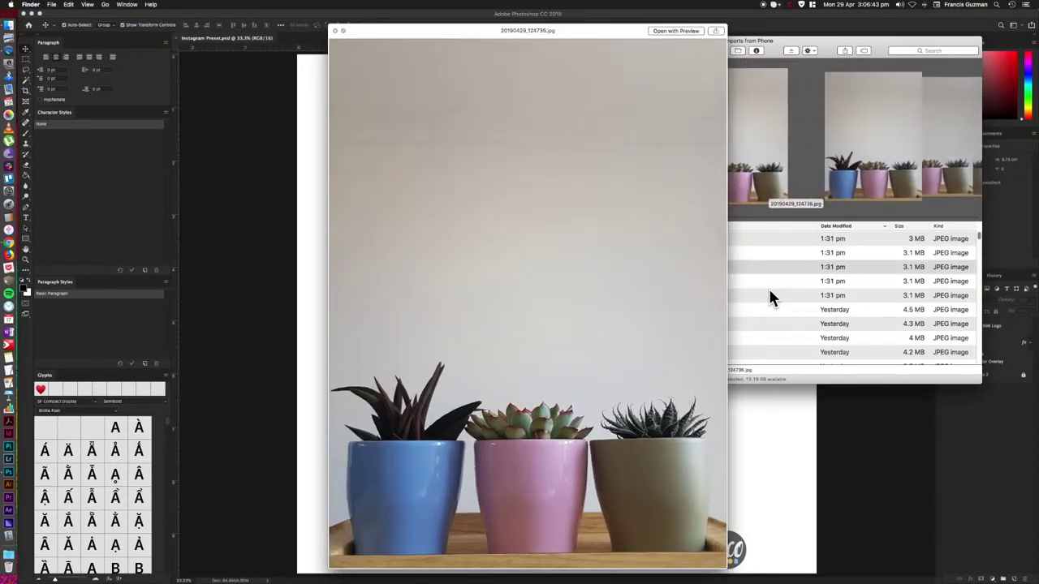
key("Down")
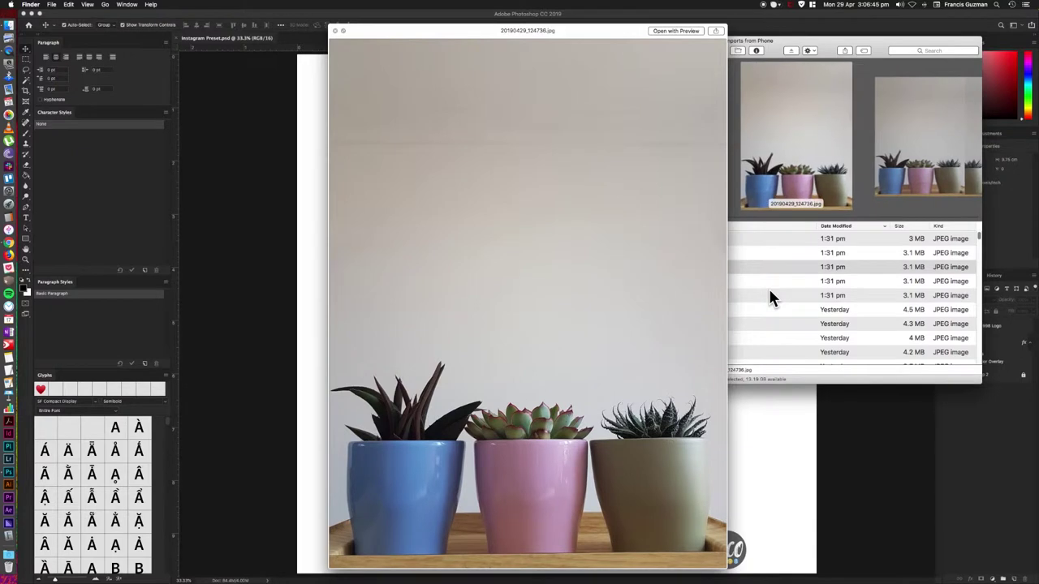
key("space")
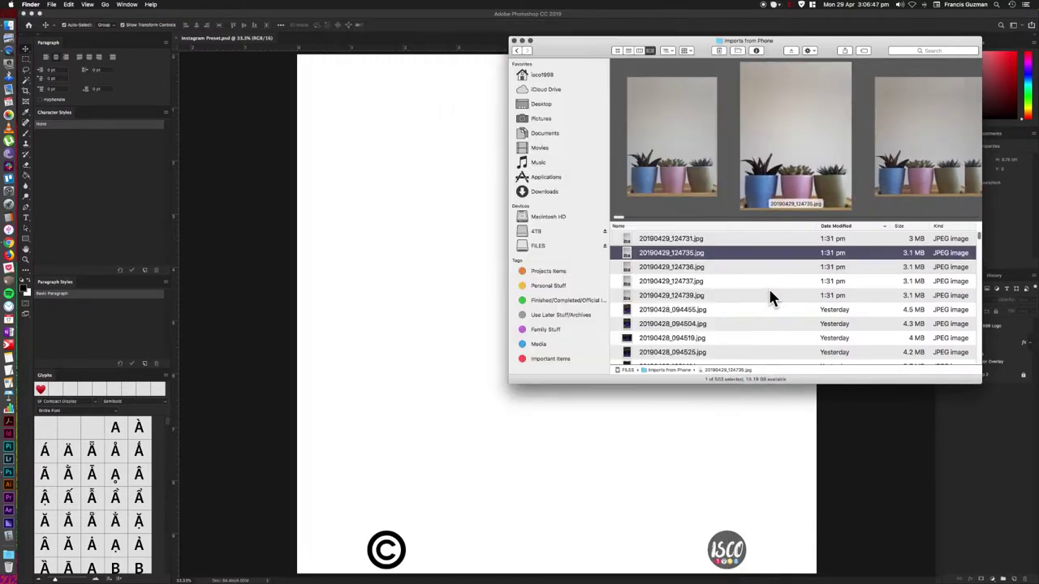
left_click_drag(800, 258, 385, 240)
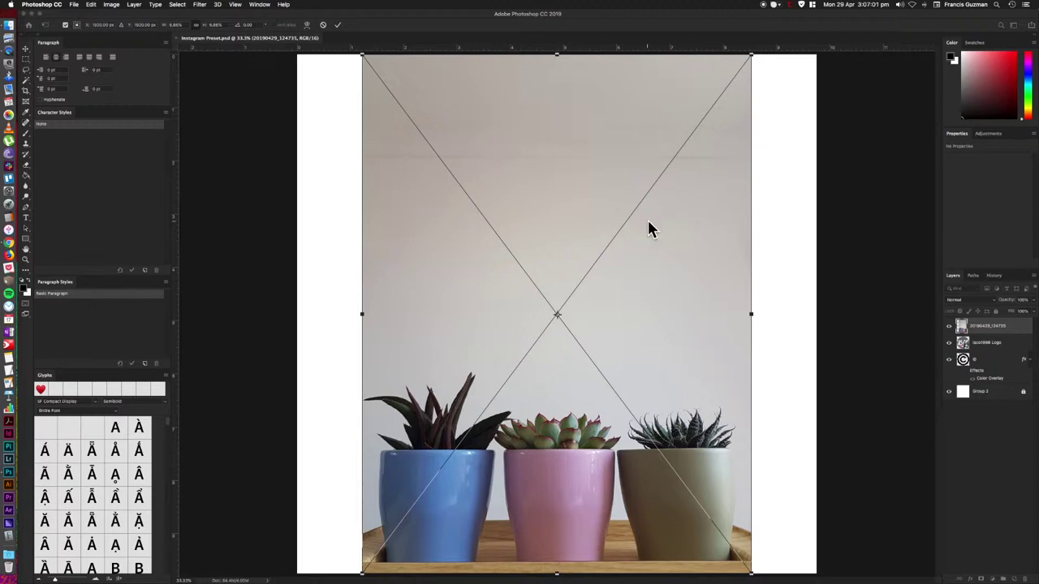
Commit the placed 20190429_124735 photo, reselect its layer, and open the Camera Raw filter.
key("Return")
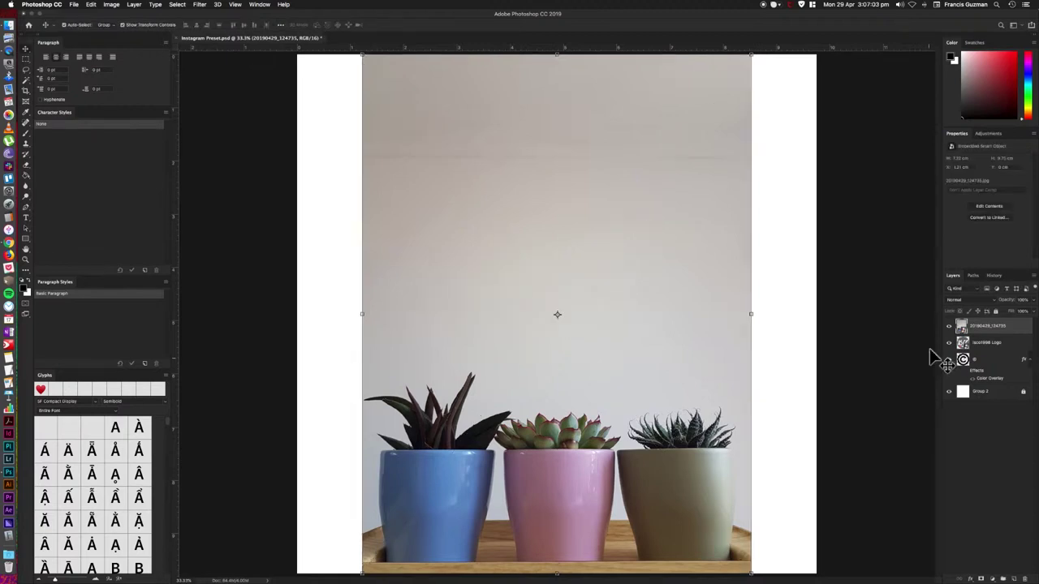
left_click(987, 134)
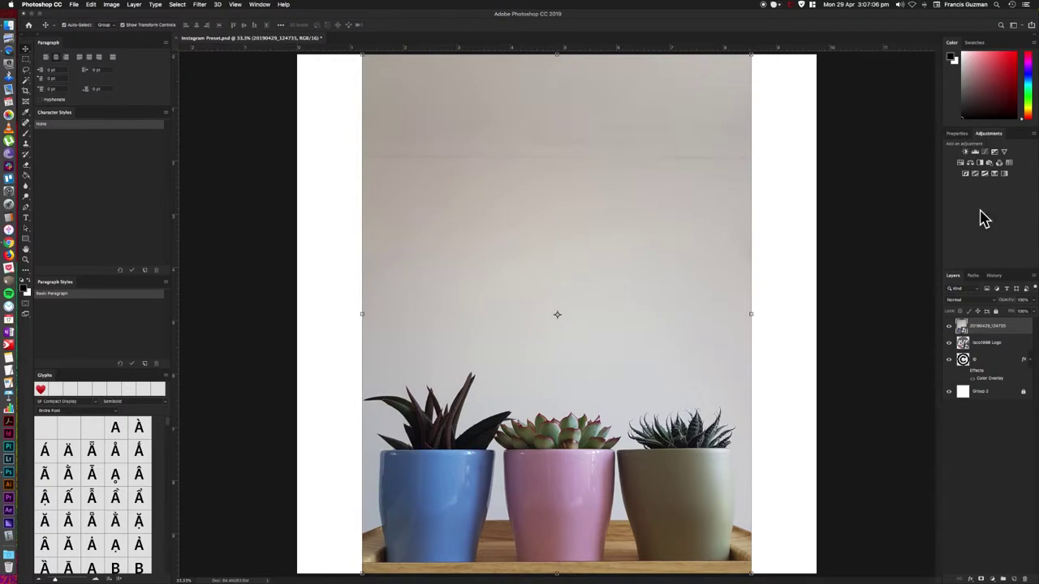
left_click(957, 133)
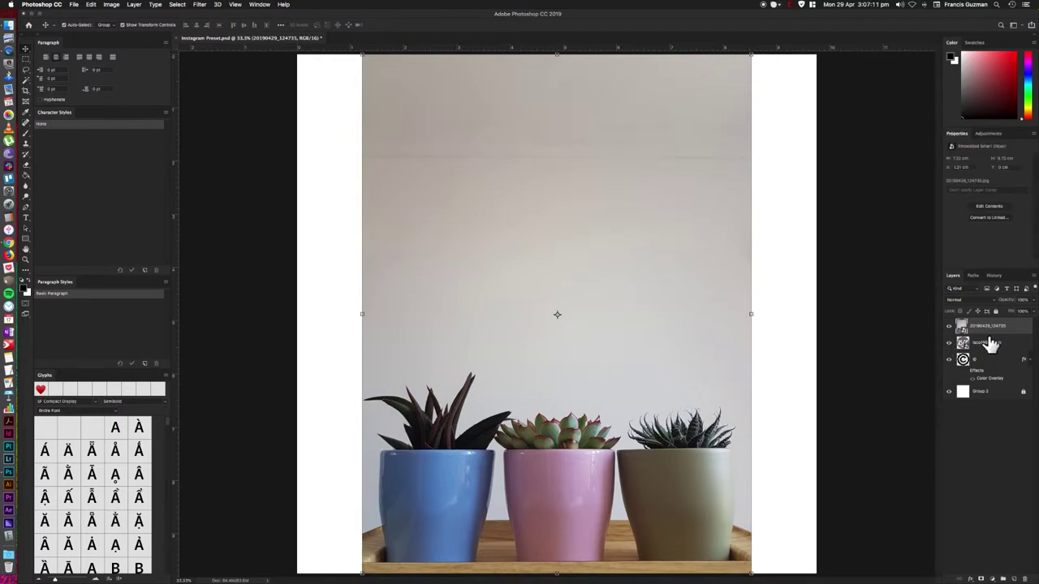
left_click(889, 348)
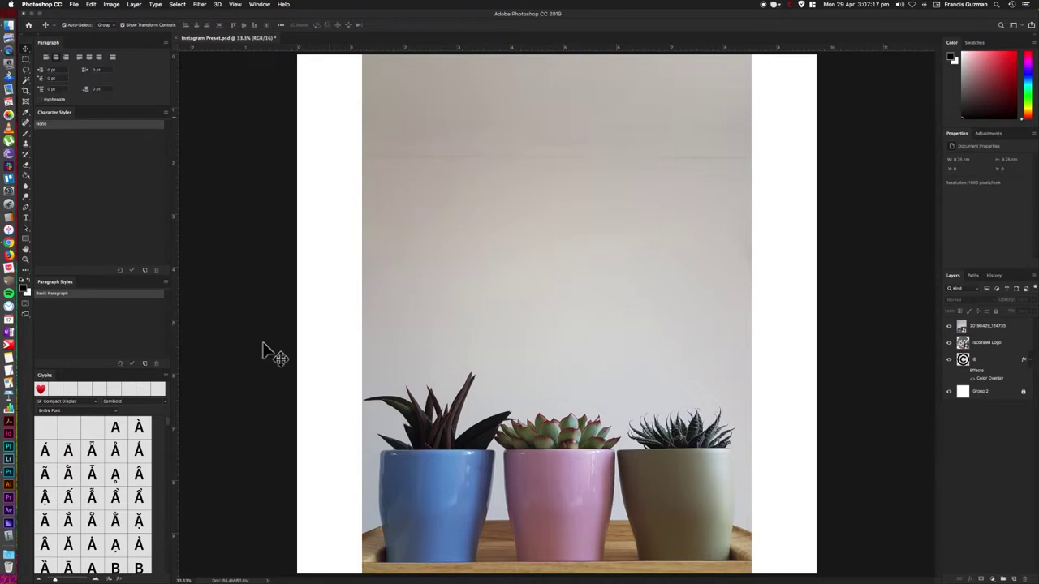
left_click(1020, 331)
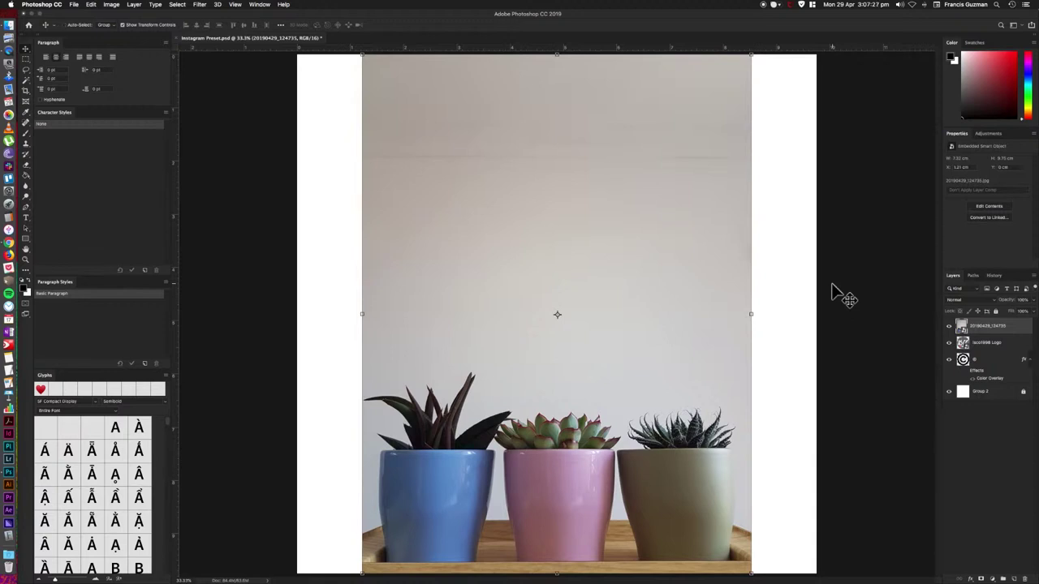
key("super+shift+a")
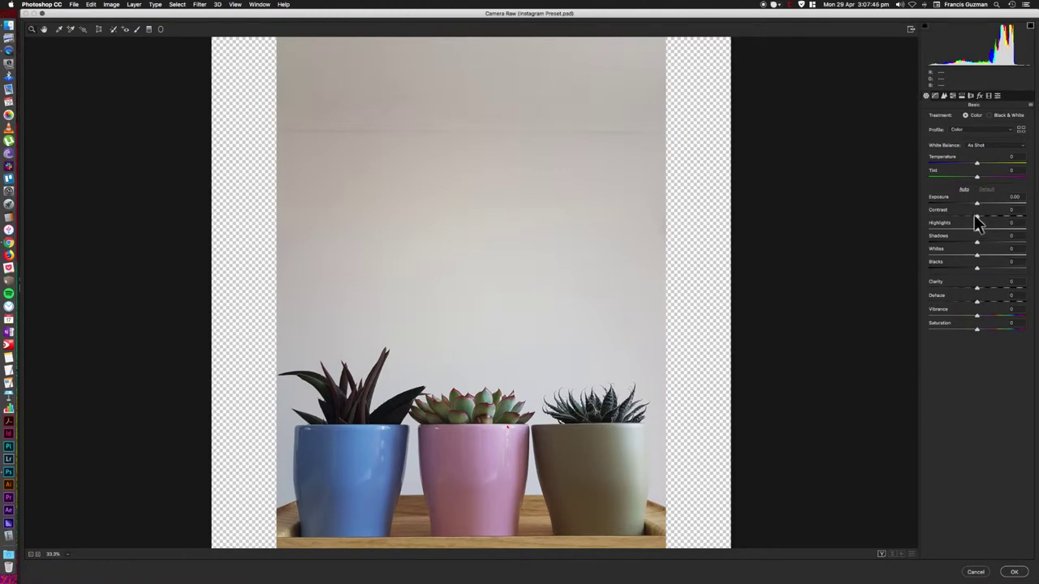
Set Contrast +100, Highlights -100, Shadows +100 and Whites -100 in Camera Raw Basic.
left_click_drag(975, 218, 1035, 216)
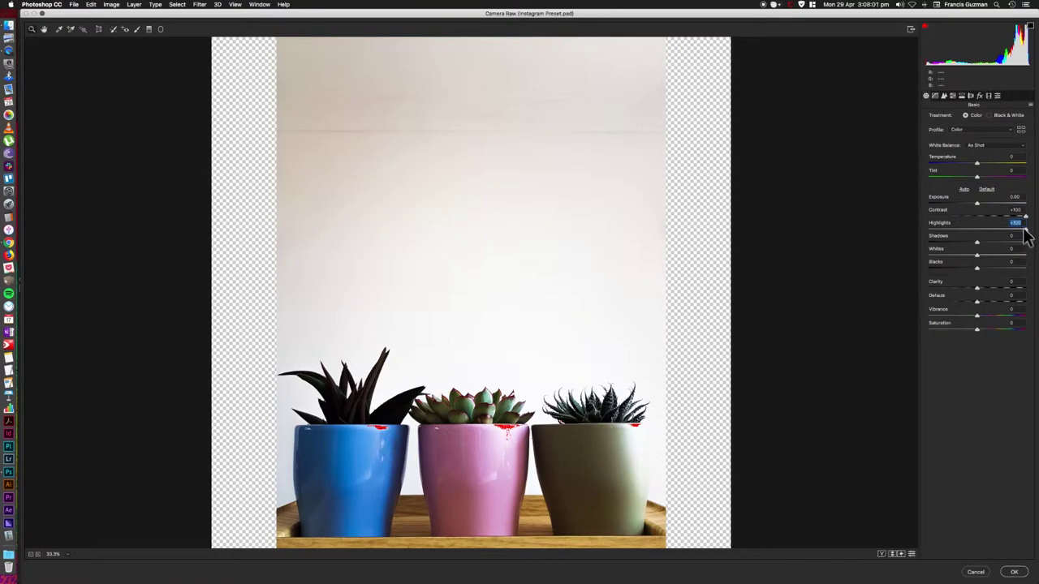
left_click_drag(1025, 231, 908, 230)
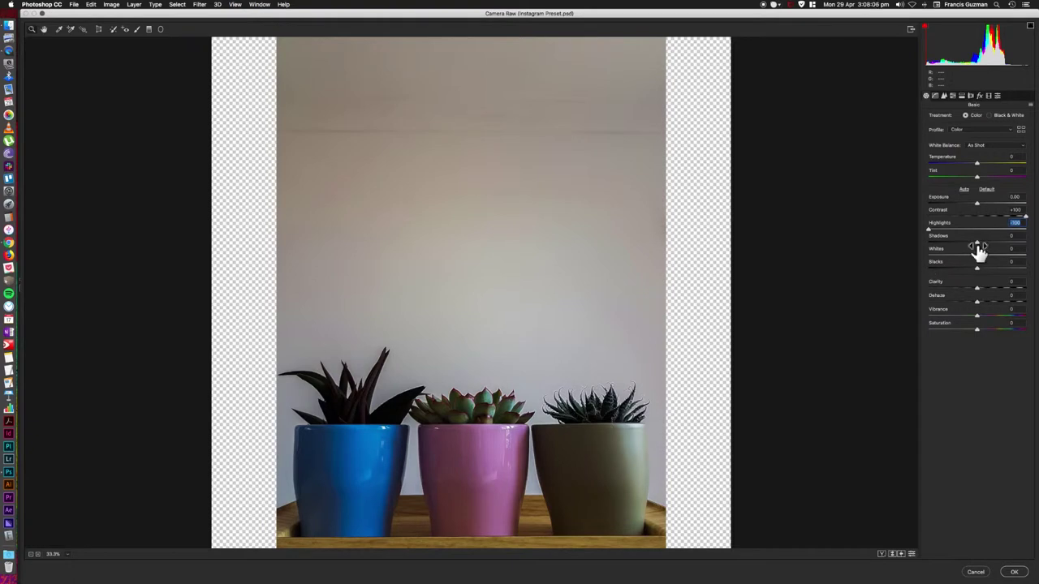
left_click_drag(978, 242, 1025, 242)
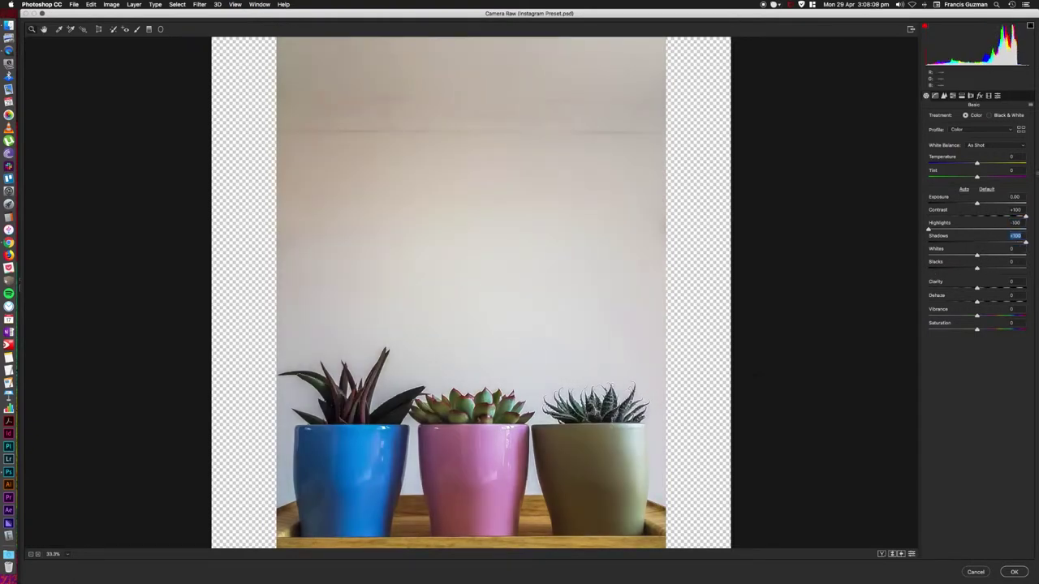
left_click_drag(976, 202, 976, 202)
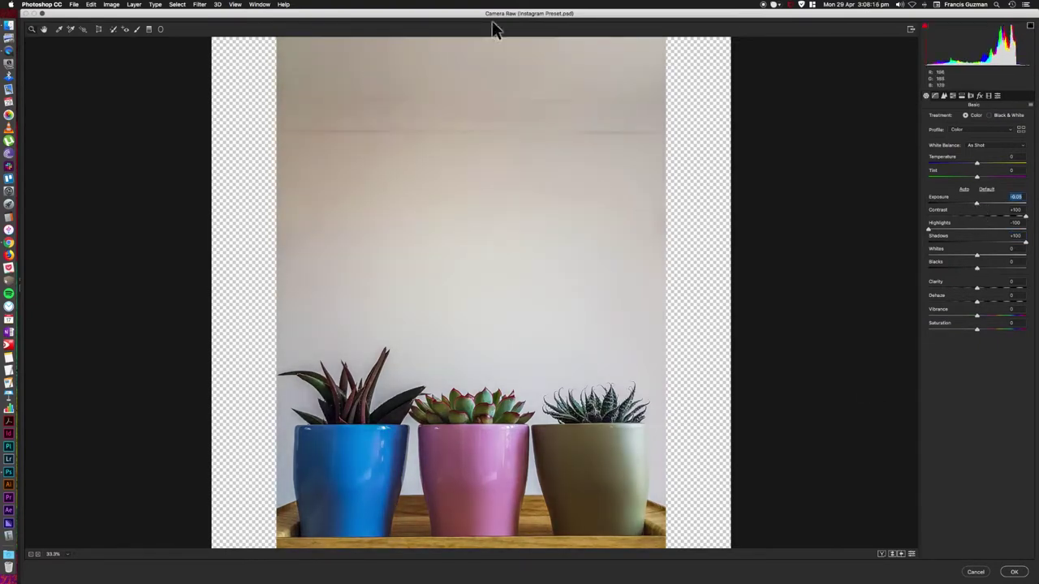
left_click_drag(977, 255, 829, 266)
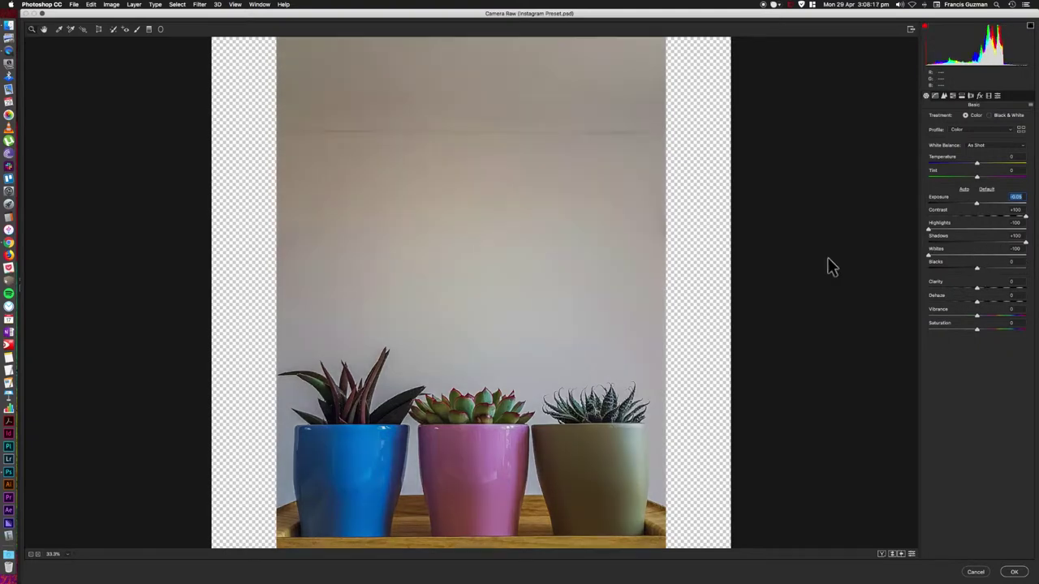
left_click_drag(974, 260, 1037, 262)
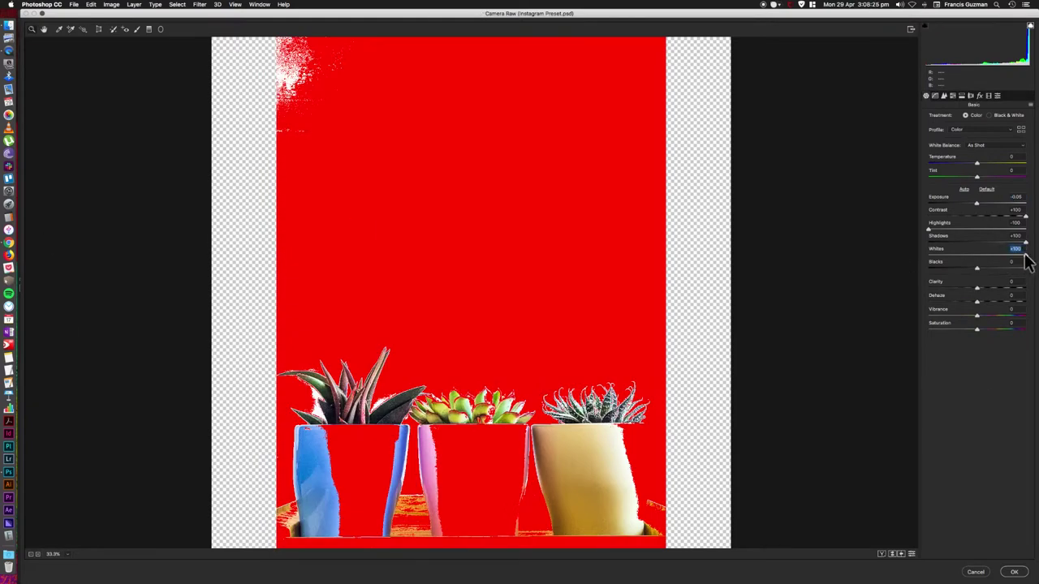
left_click_drag(1025, 255, 860, 258)
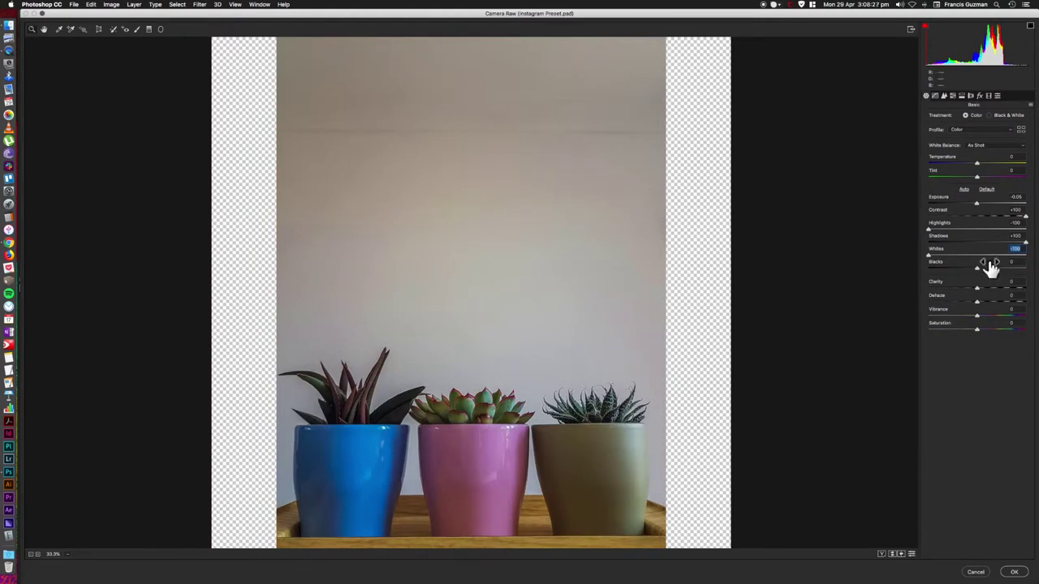
Set Blacks -10, Clarity +33, Saturation +34, Temperature -6 and Tint +28.
left_click_drag(978, 269, 623, 276)
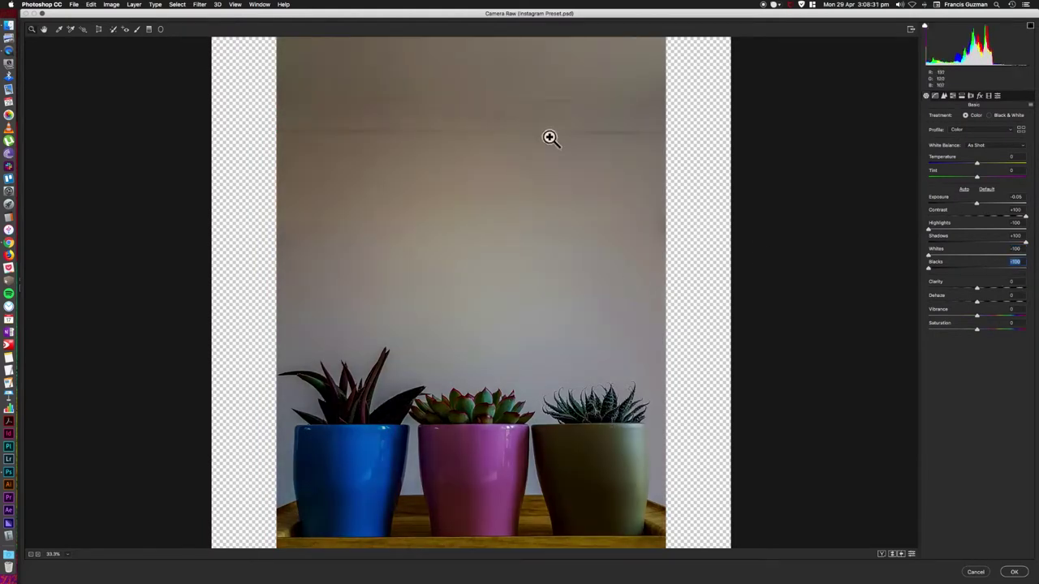
left_click_drag(953, 271, 1033, 276)
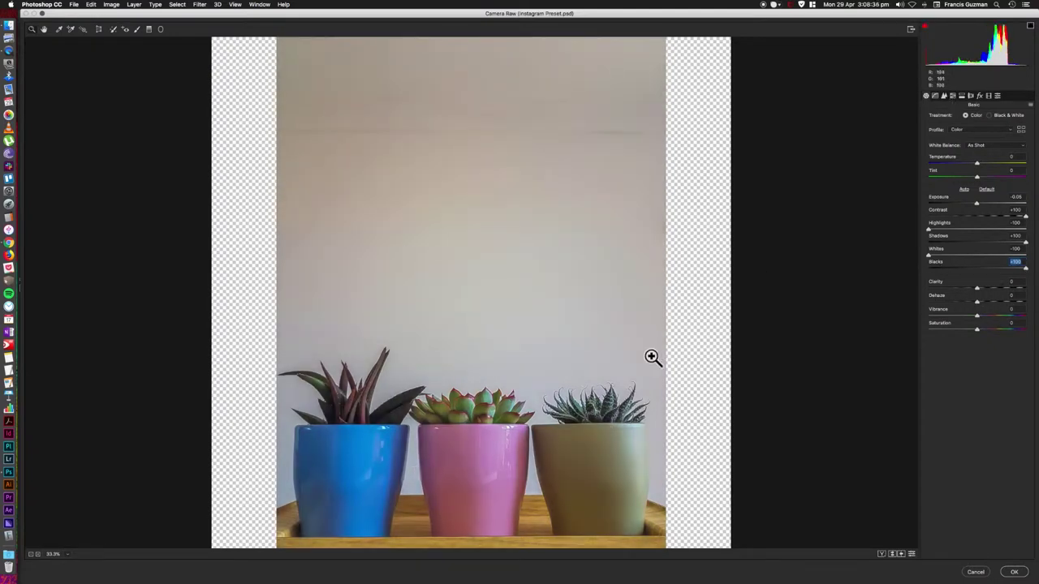
left_click_drag(986, 286, 1037, 294)
left_click_drag(922, 298, 969, 269)
left_click(1019, 277)
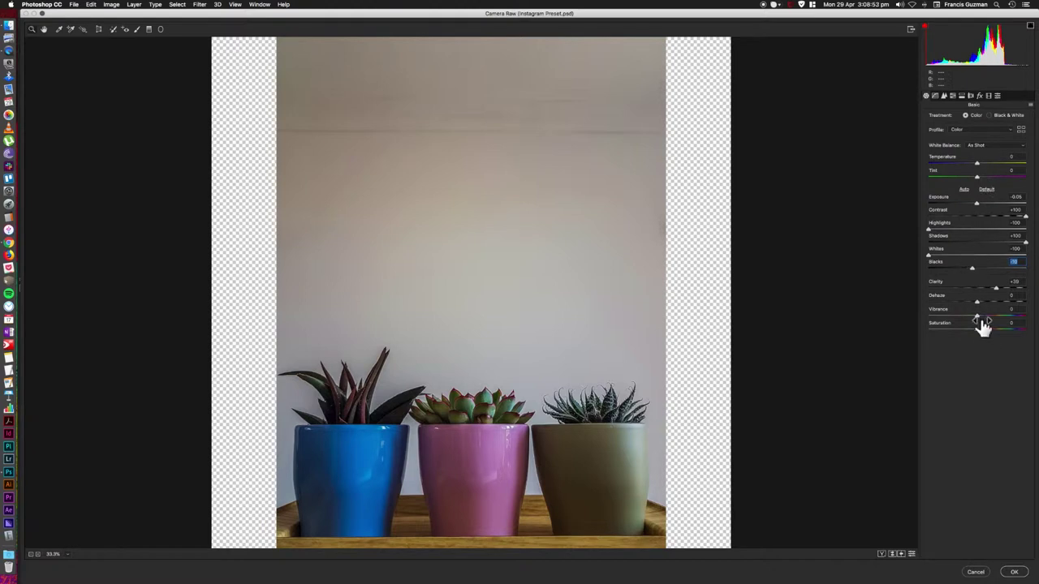
mouse_move(978, 330)
left_mouse_down()
mouse_move(1002, 329)
mouse_move(935, 331)
mouse_move(1037, 332)
mouse_move(934, 329)
mouse_move(1036, 332)
mouse_move(979, 330)
mouse_move(990, 332)
left_mouse_up()
left_click(1014, 324)
mouse_move(975, 161)
left_mouse_down()
mouse_move(959, 163)
mouse_move(989, 177)
left_mouse_up()
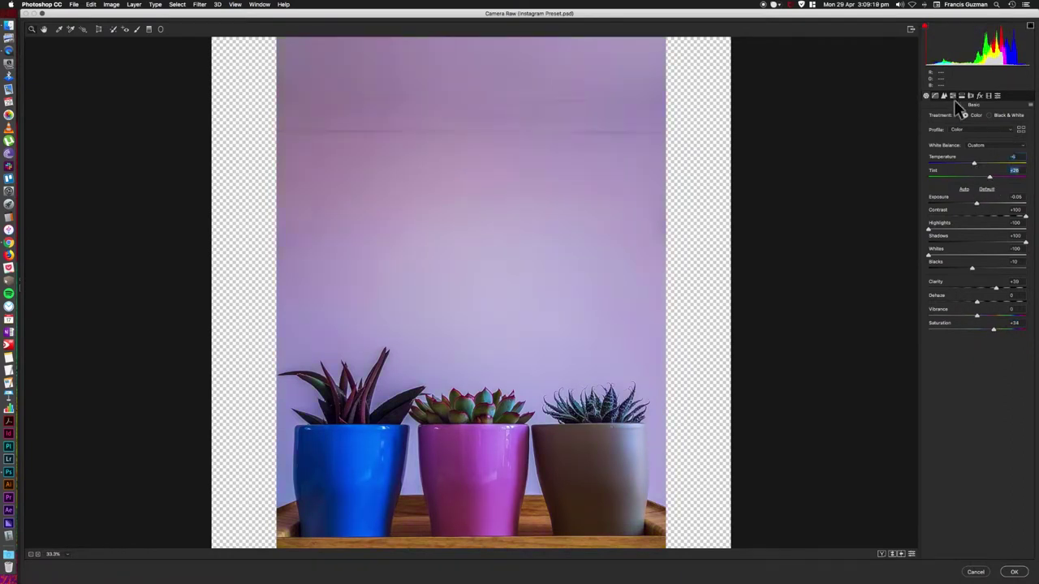
In the Tone Curve tab, lift the black point and add points brightening the midtones.
left_click(935, 96)
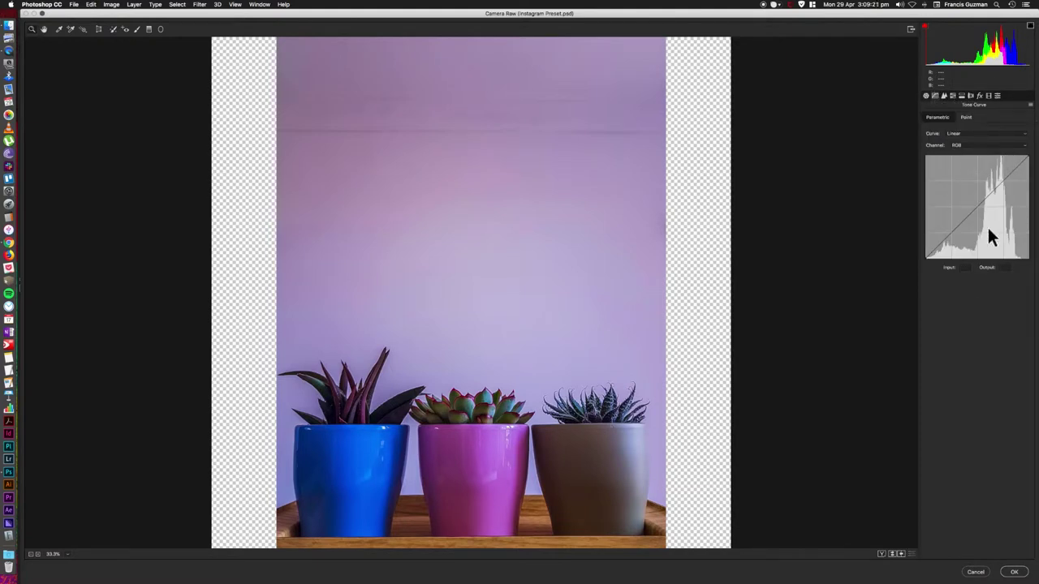
mouse_move(929, 251)
left_mouse_down()
mouse_move(926, 260)
mouse_move(947, 258)
mouse_move(944, 249)
mouse_move(917, 256)
mouse_move(927, 258)
left_mouse_up()
left_click_drag(925, 258, 920, 284)
left_click_drag(964, 312, 807, 243)
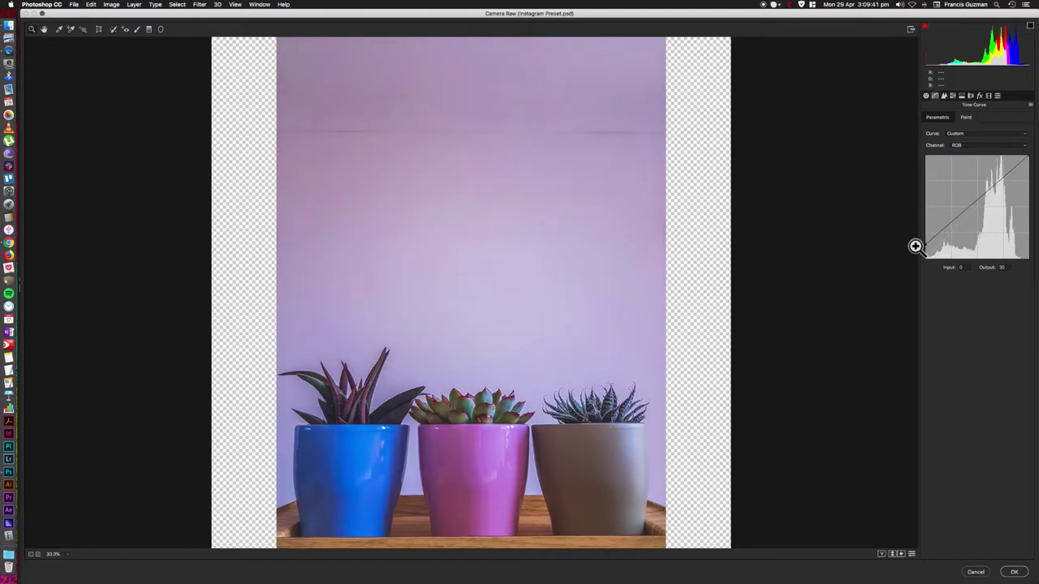
mouse_move(943, 228)
left_mouse_down()
mouse_move(953, 237)
mouse_move(947, 227)
left_mouse_up()
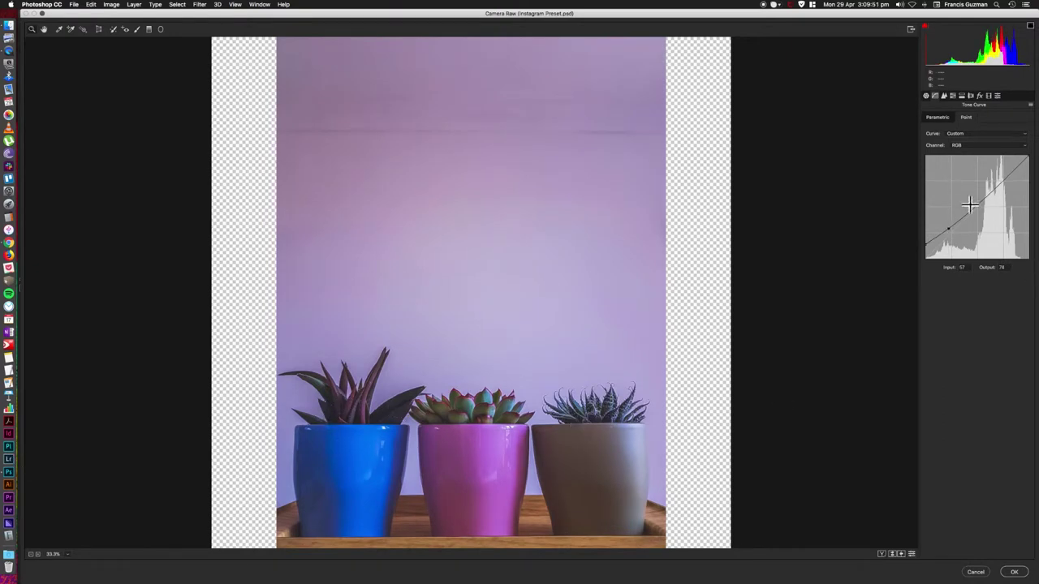
mouse_move(973, 207)
left_mouse_down()
mouse_move(966, 177)
mouse_move(969, 203)
left_mouse_up()
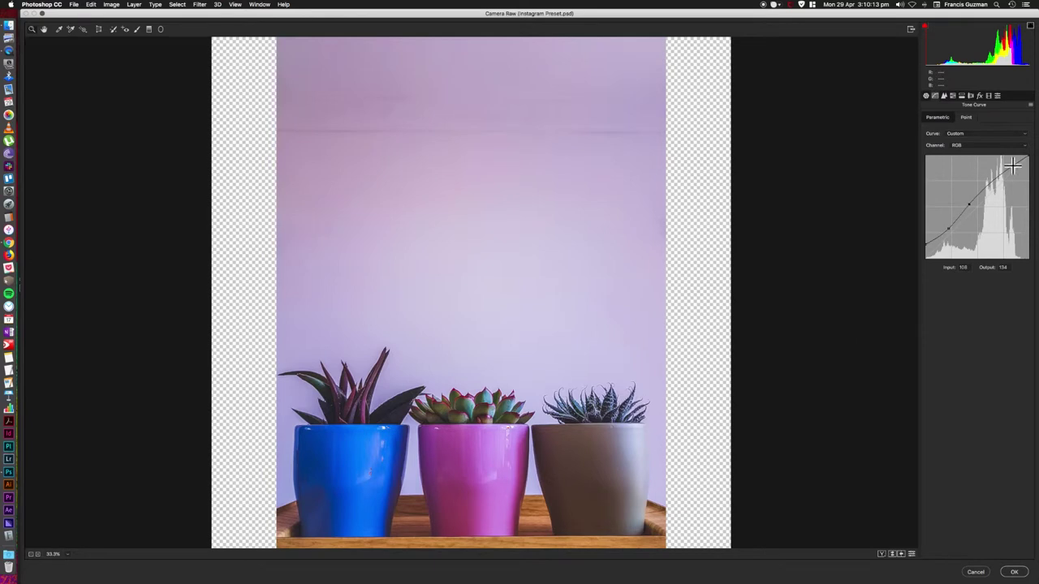
left_click_drag(994, 174, 998, 179)
Raise Exposure to +0.26 and deepen the Blacks in Camera Raw's Basic panel.
left_click(925, 96)
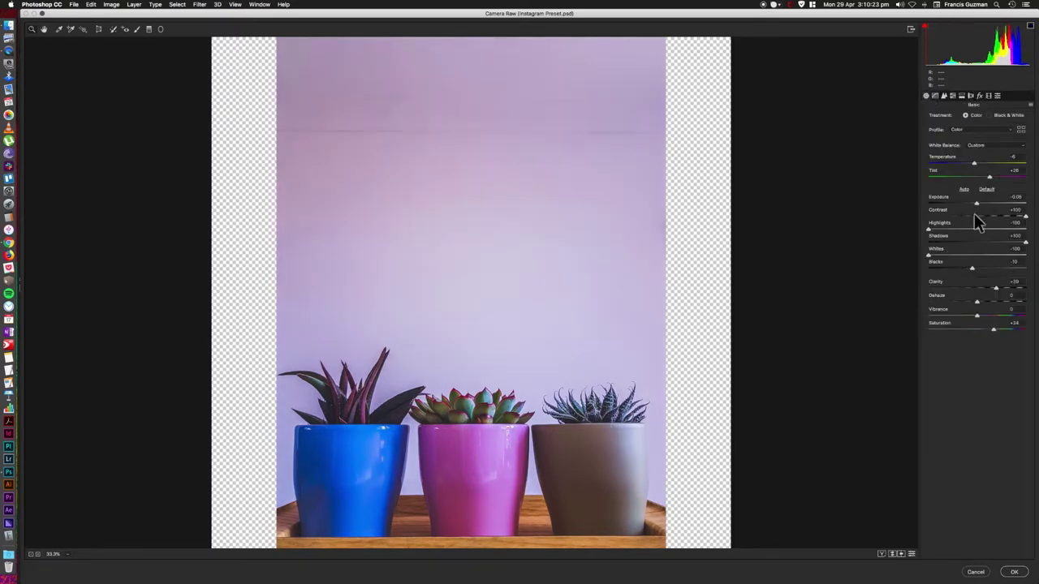
left_click_drag(972, 202, 979, 203)
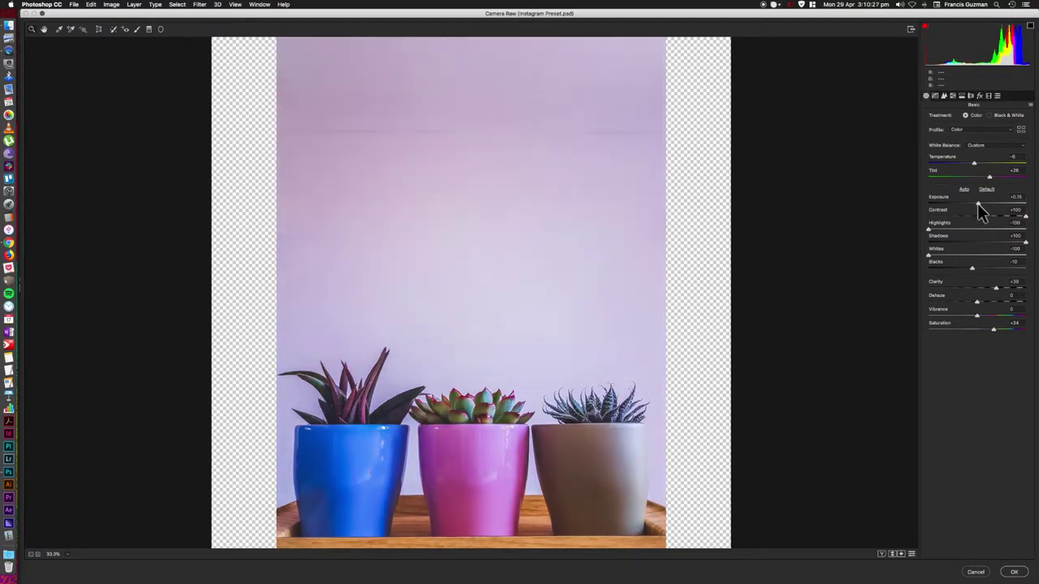
left_click(978, 204)
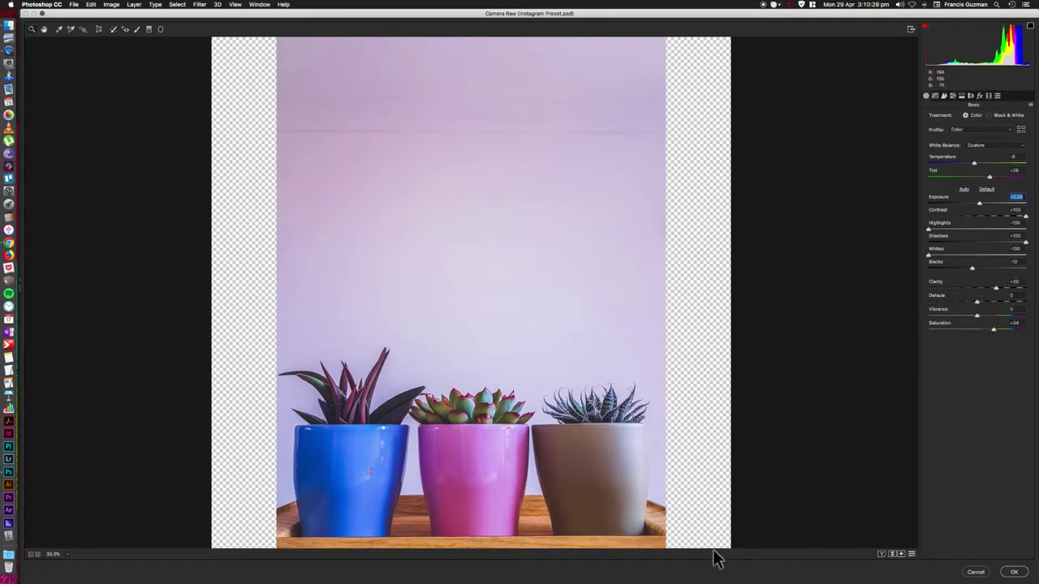
left_click_drag(961, 266, 939, 267)
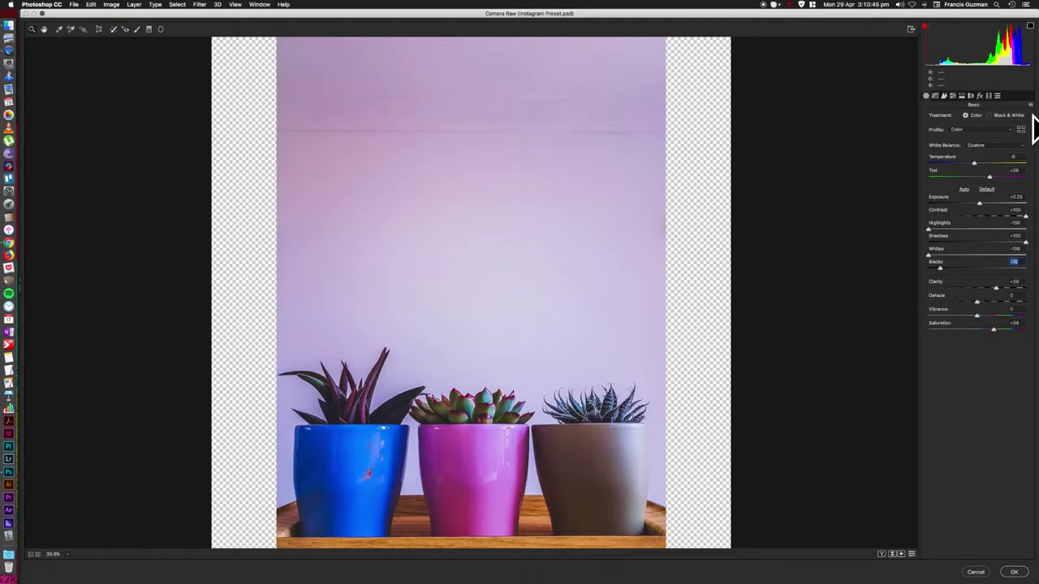
left_click(953, 95)
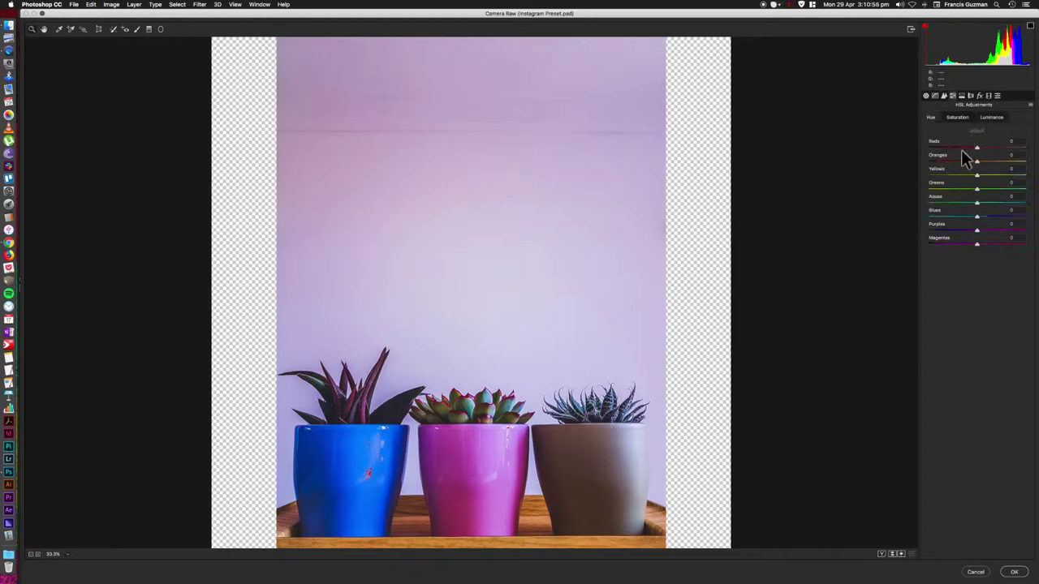
Experiment with the Red, Yellow and Aqua hue sliders, then reset all hues to default.
mouse_move(983, 148)
left_mouse_down()
mouse_move(1015, 149)
mouse_move(919, 151)
mouse_move(1008, 155)
mouse_move(974, 150)
mouse_move(985, 150)
left_mouse_up()
left_click_drag(994, 173, 1007, 192)
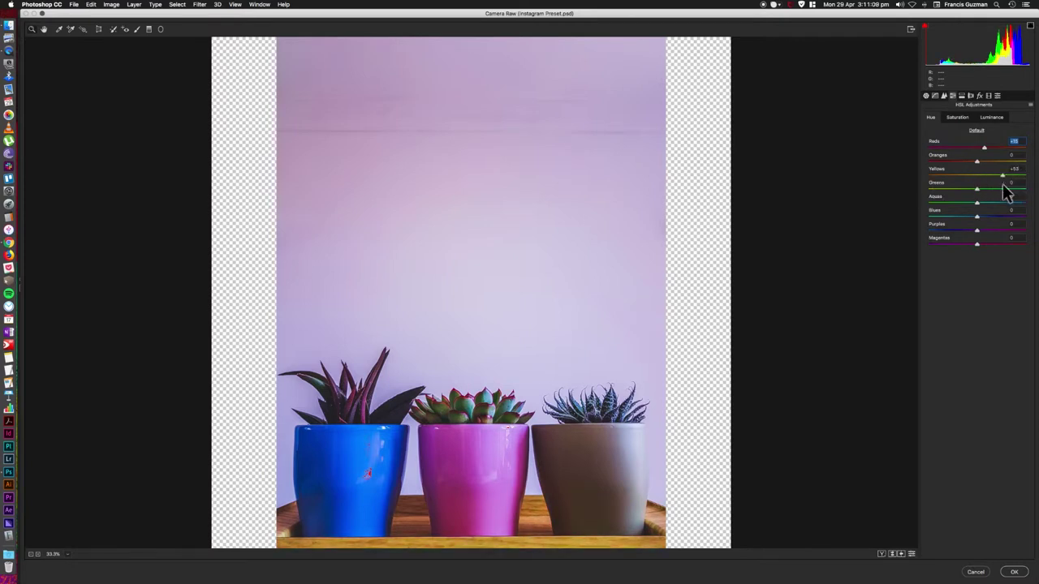
left_click(947, 173)
left_click_drag(956, 149, 898, 169)
mouse_move(976, 205)
left_mouse_down()
mouse_move(1016, 203)
mouse_move(888, 211)
mouse_move(962, 208)
left_mouse_up()
left_click_drag(932, 204, 1037, 207)
left_click(967, 209)
left_click_drag(969, 205, 1038, 208)
left_click(975, 130)
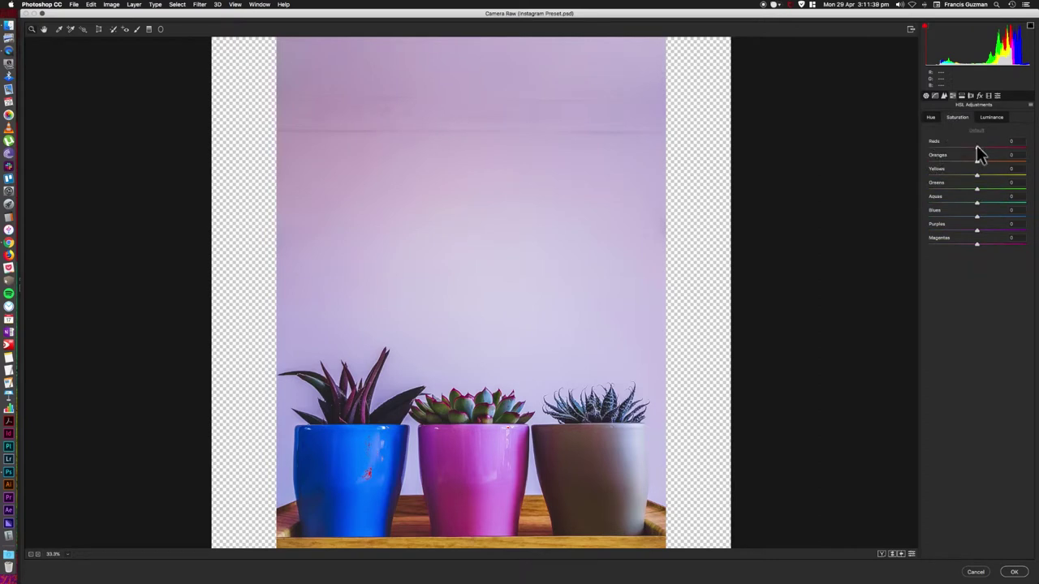
Lighten Reds to +52 and Oranges to +38, then apply the Camera Raw filter with OK.
left_click_drag(976, 146, 1038, 148)
left_click(1014, 142)
key("Return")
type("0")
left_click_drag(977, 159, 797, 203)
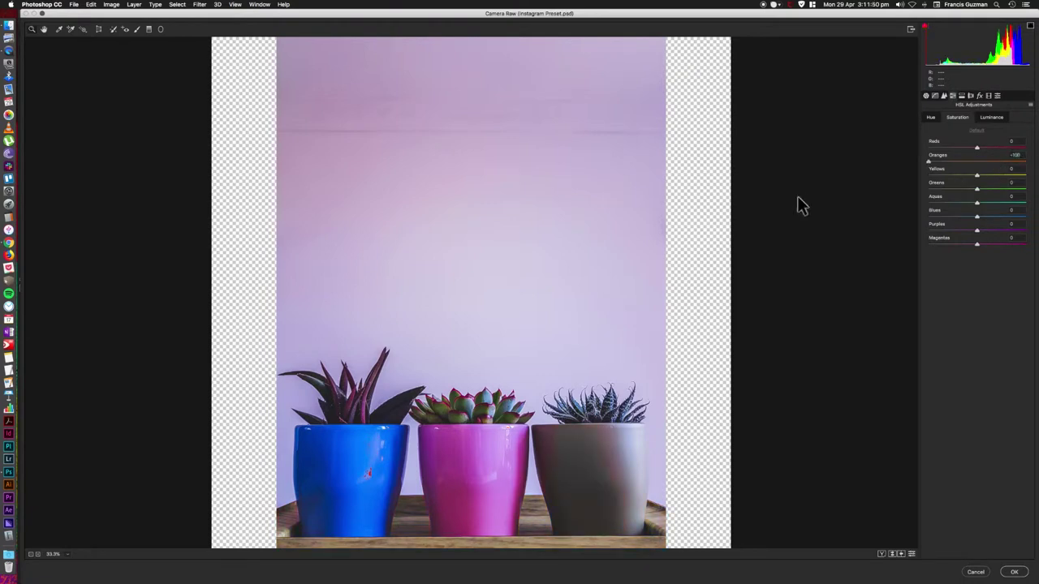
double_click(934, 163)
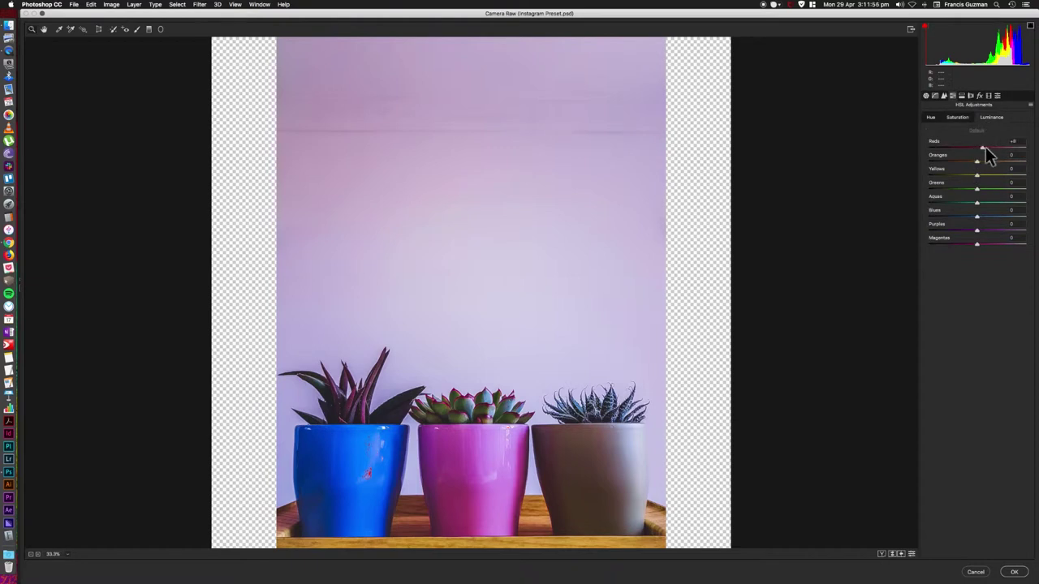
left_click_drag(985, 149, 1019, 153)
mouse_move(977, 162)
left_mouse_down()
mouse_move(1011, 167)
mouse_move(996, 162)
mouse_move(1009, 179)
mouse_move(968, 180)
left_mouse_up()
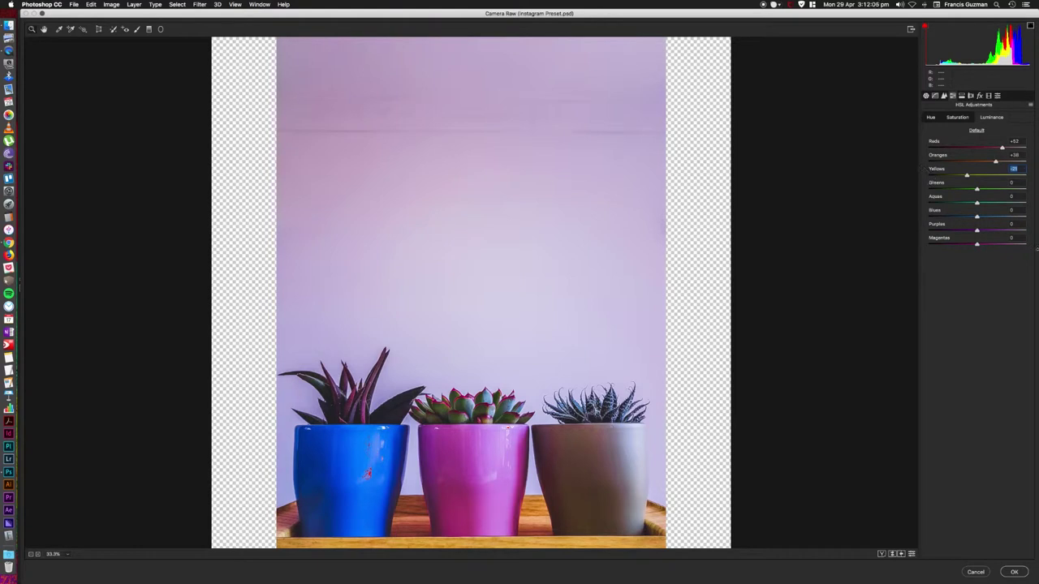
left_click(1015, 572)
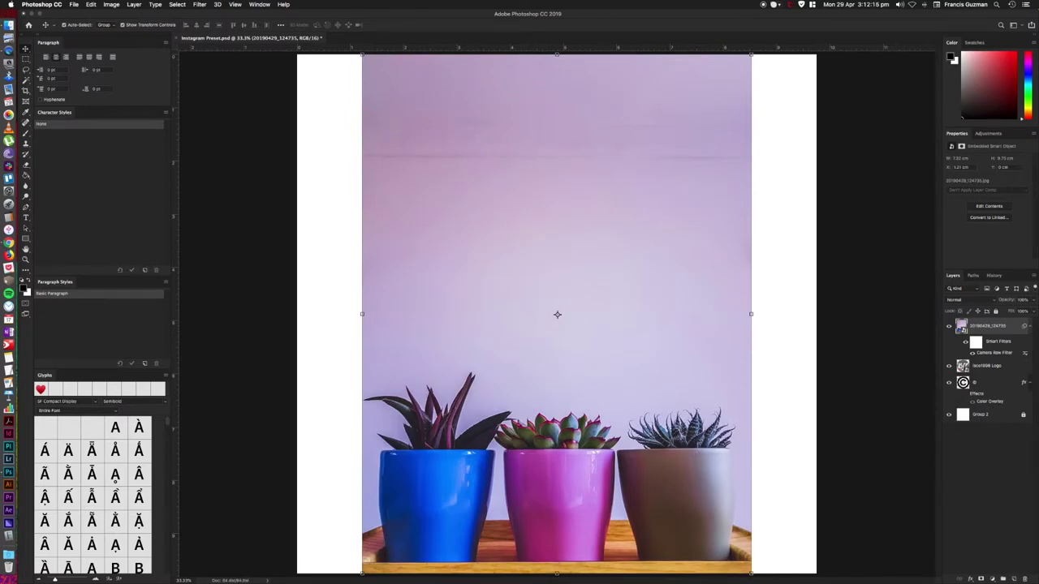
Add a Curves adjustment layer, lifting its black point and brightening the upper curve.
left_click(988, 133)
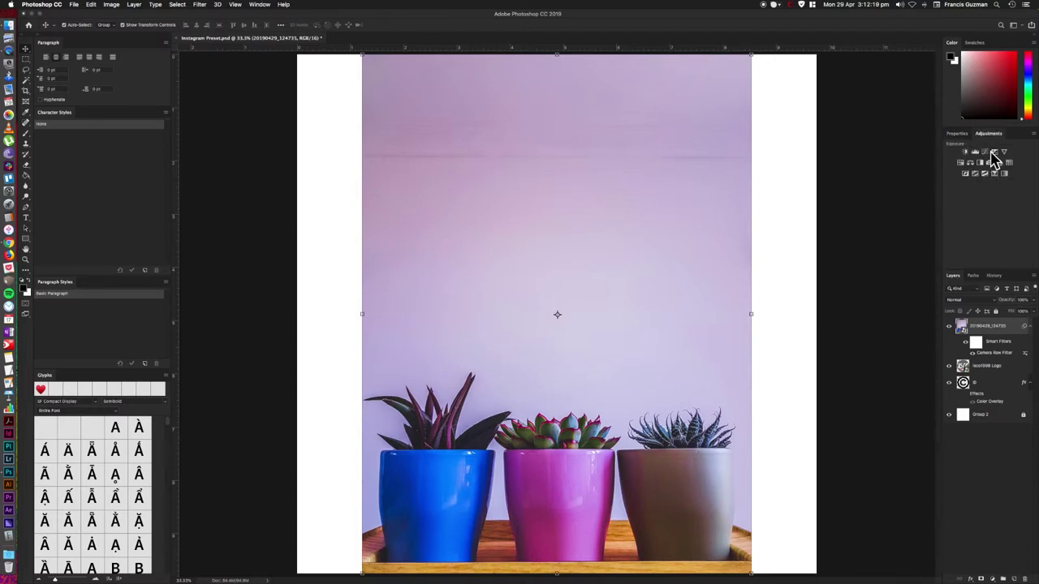
left_click(983, 152)
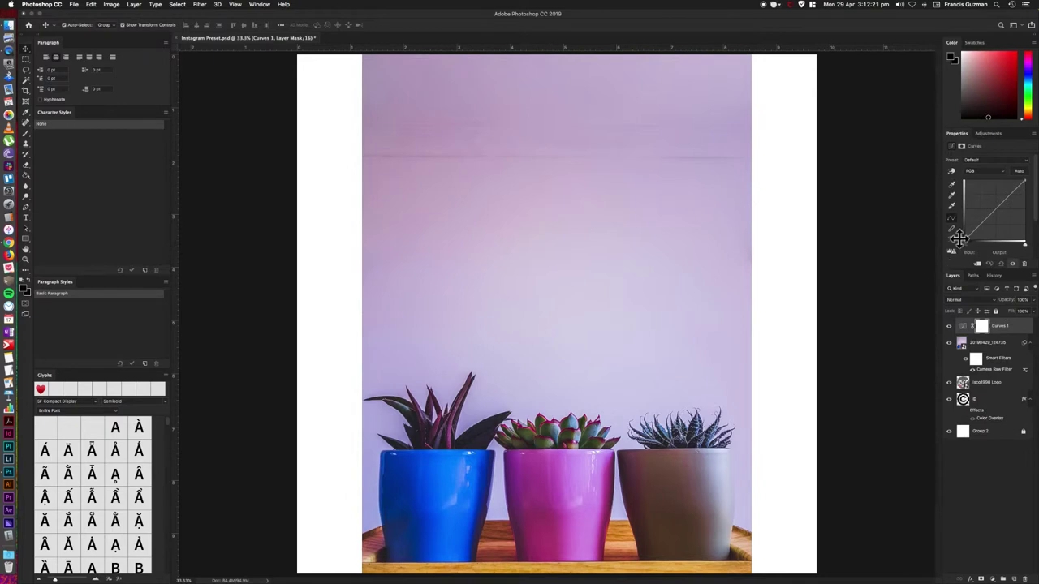
left_click_drag(959, 236, 980, 217)
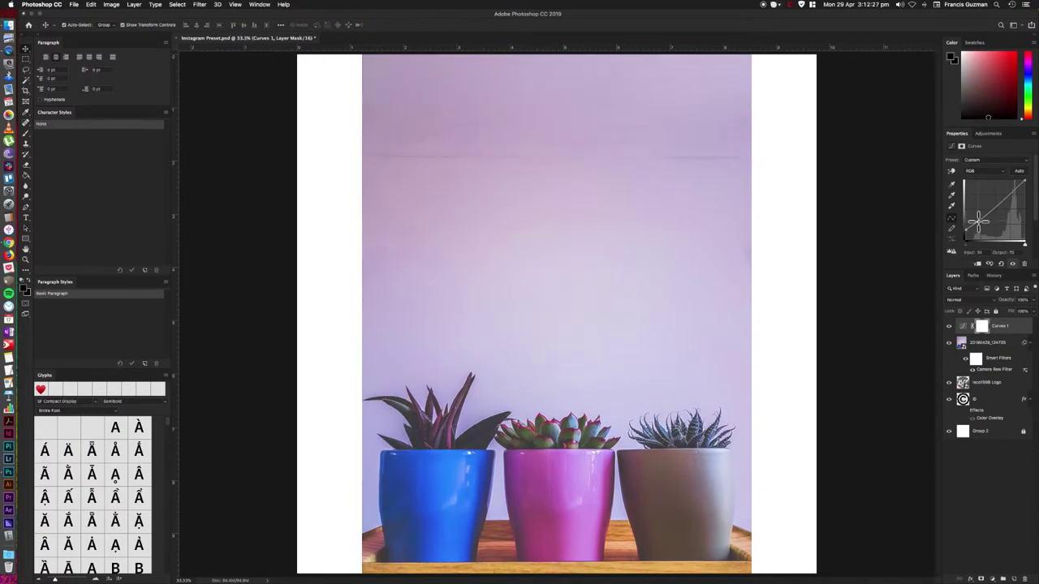
left_click_drag(991, 208, 1009, 188)
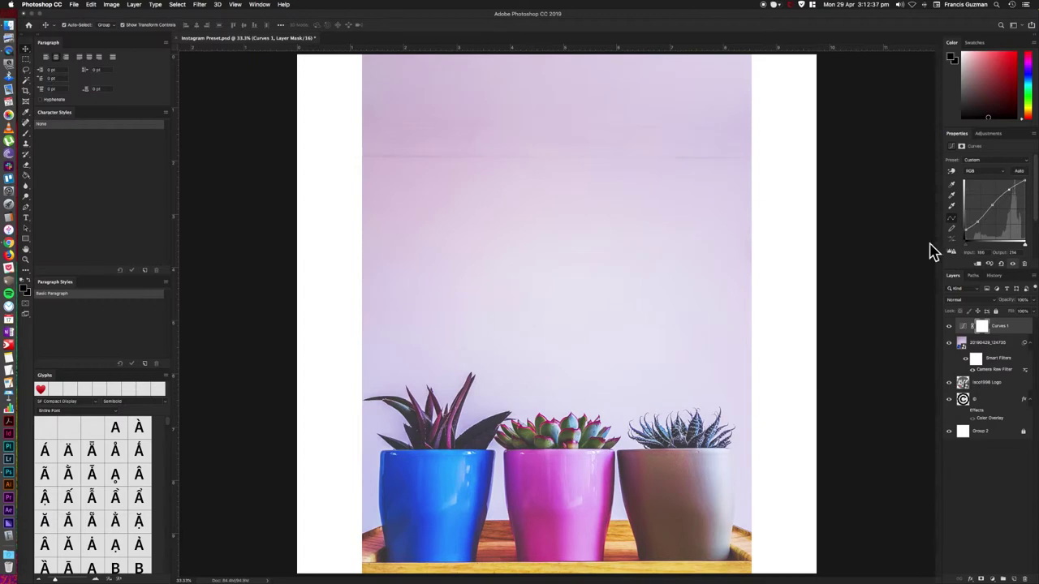
Add a Color Balance layer with midtones Cyan/Red about -43 and Yellow/Blue about -38.
left_click(987, 133)
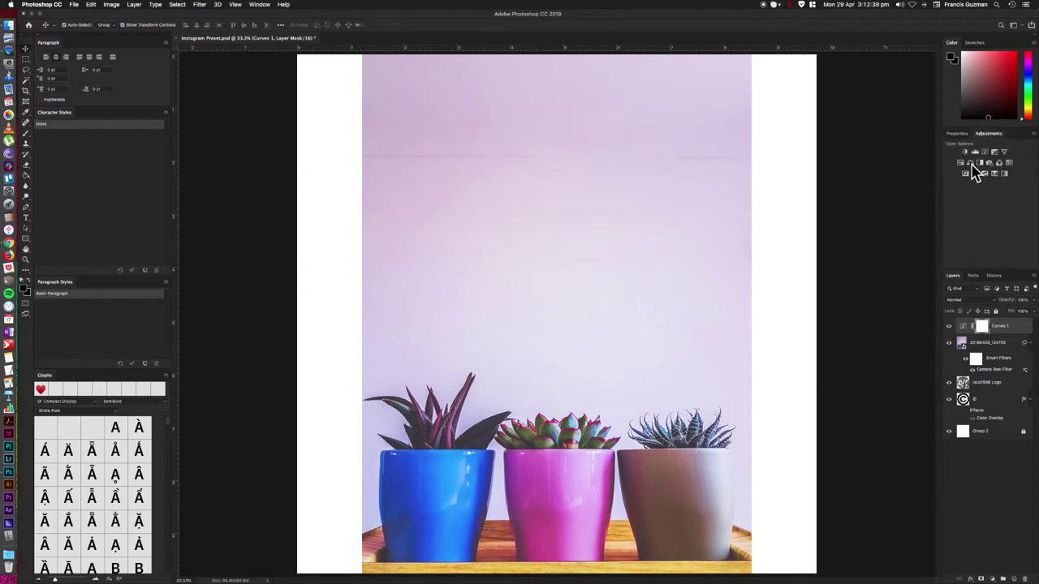
left_click(970, 164)
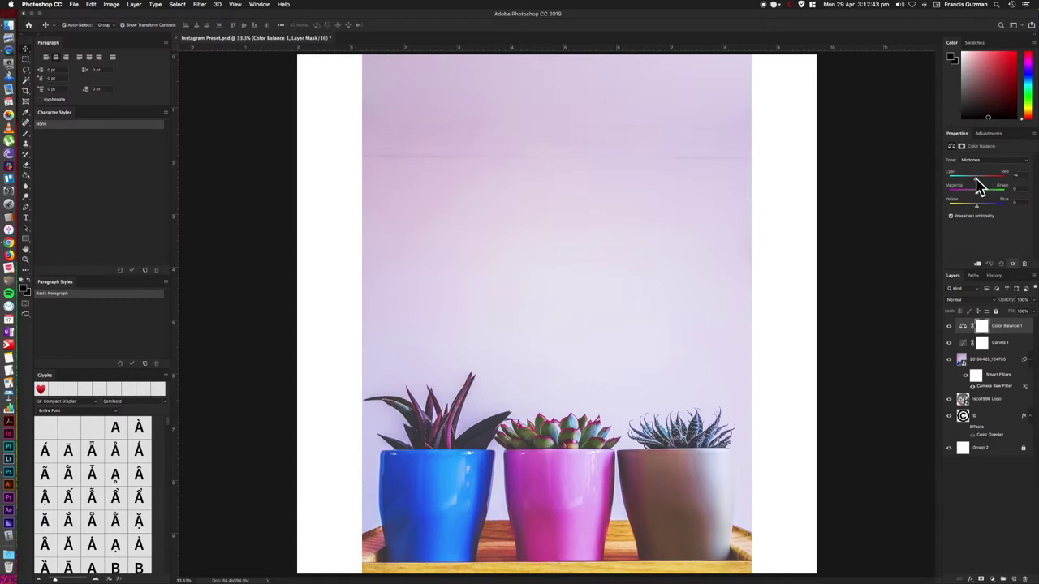
mouse_move(976, 178)
left_mouse_down()
mouse_move(965, 180)
mouse_move(997, 188)
mouse_move(963, 185)
mouse_move(985, 181)
mouse_move(970, 188)
left_mouse_up()
mouse_move(975, 206)
left_mouse_down()
mouse_move(966, 207)
mouse_move(989, 207)
mouse_move(967, 201)
left_mouse_up()
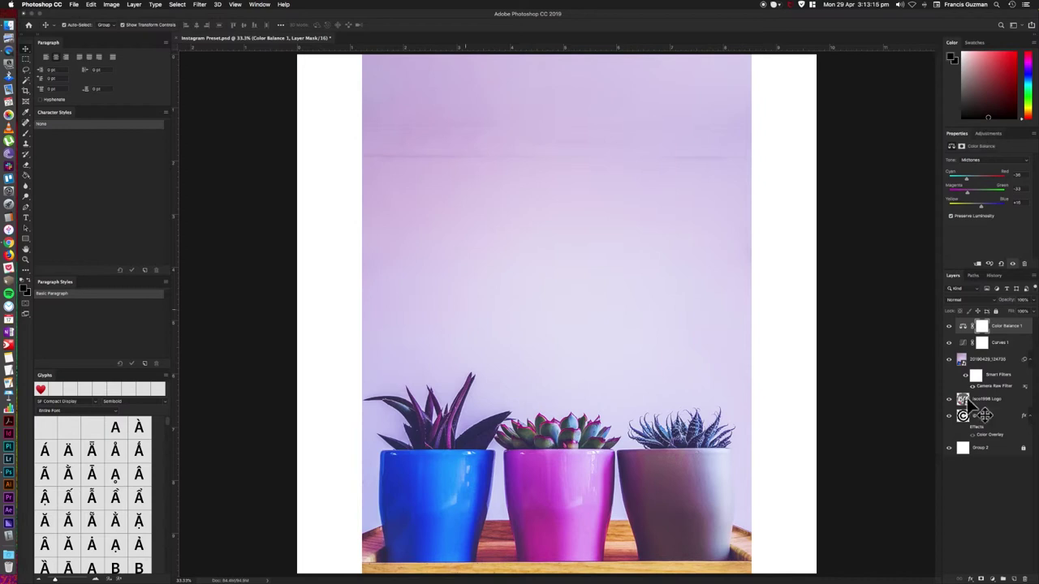
left_click(985, 134)
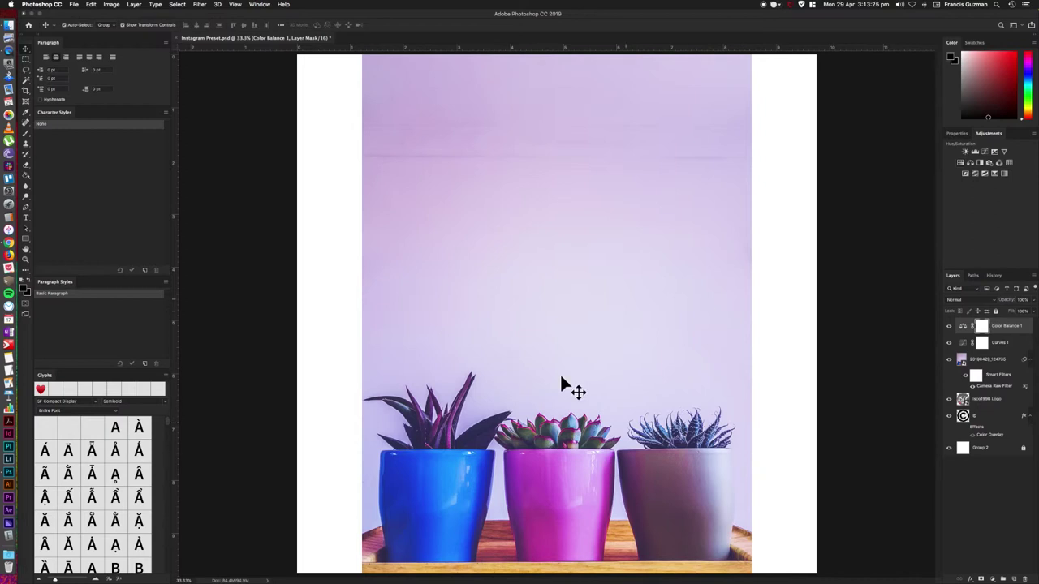
Add a Hue/Saturation layer with Master saturation raised to about +11.
left_click(961, 164)
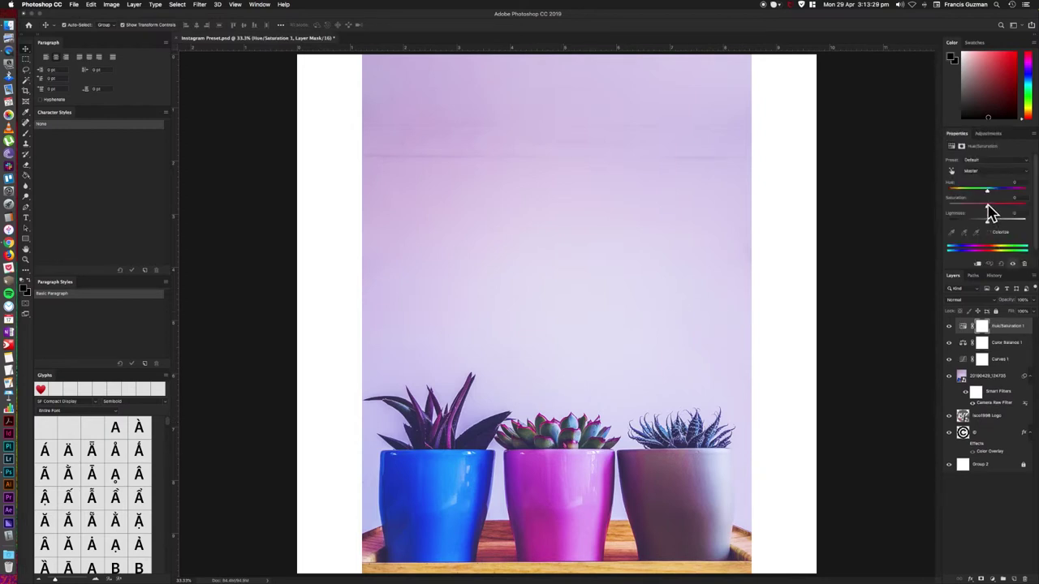
left_click_drag(988, 208, 972, 209)
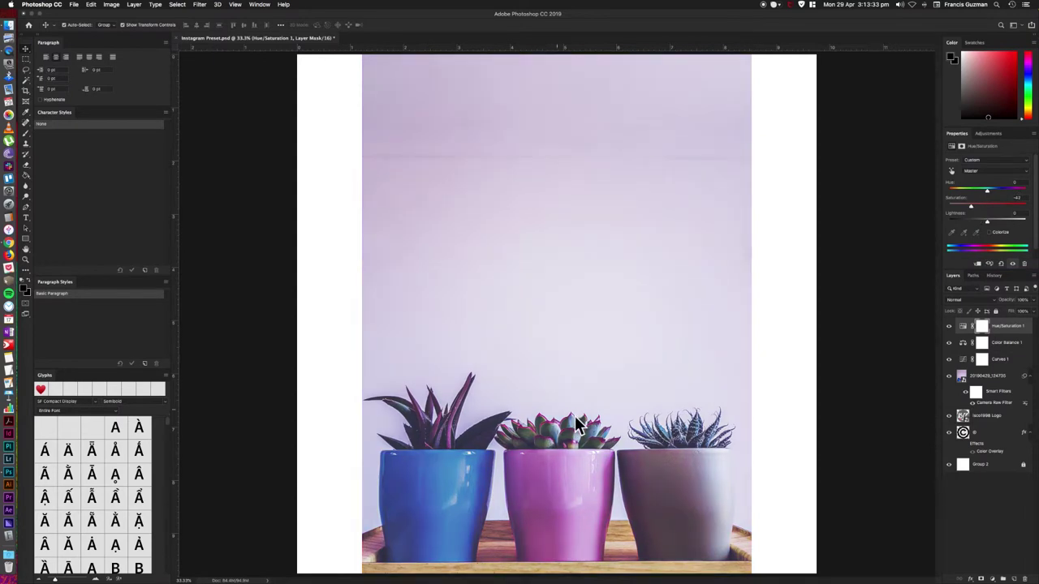
left_click_drag(969, 207, 994, 212)
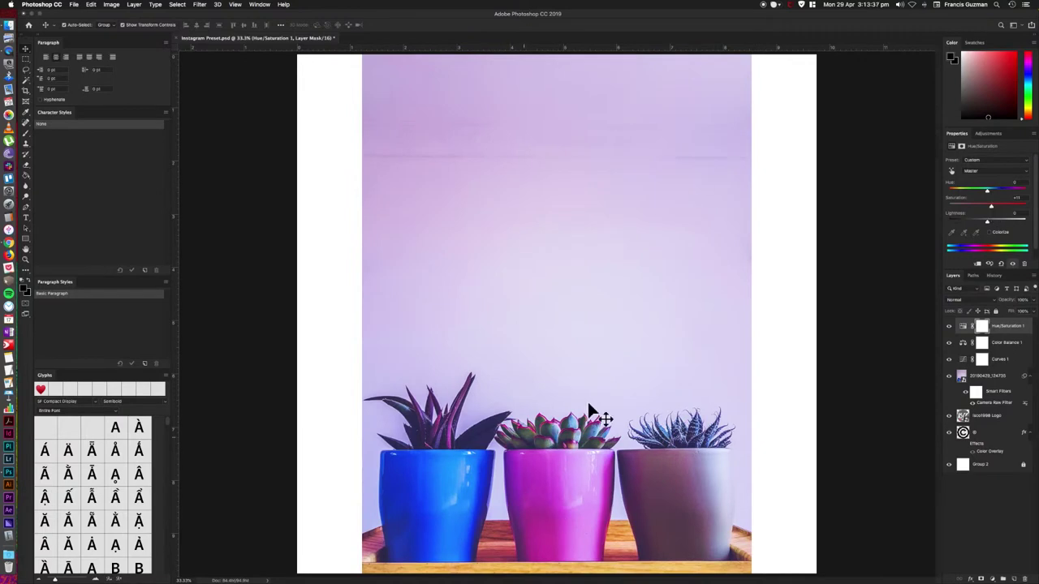
left_click(983, 135)
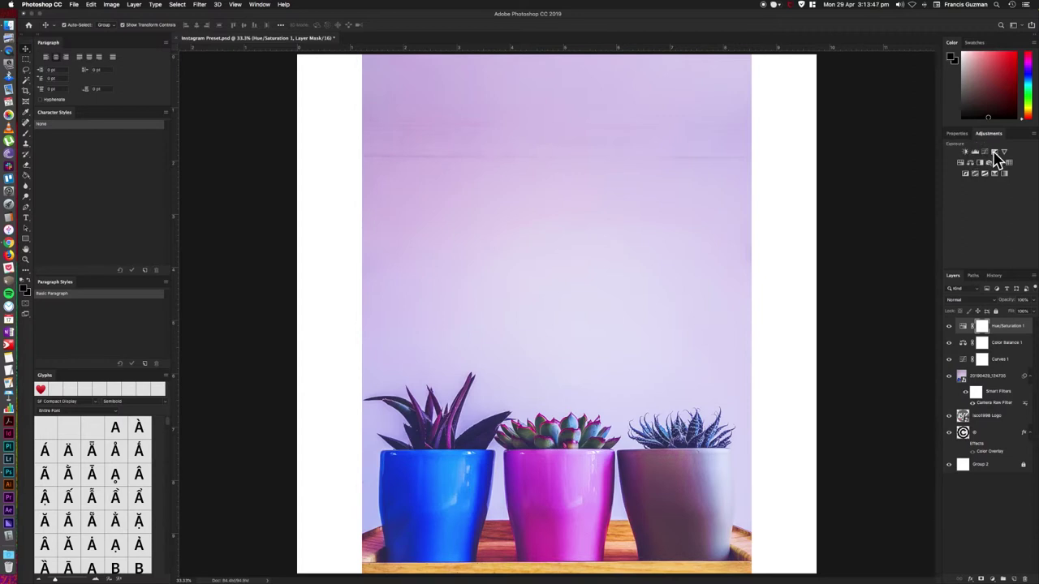
Add an Exposure layer with Gamma Correction 0.70 and a small positive Offset.
left_click(995, 154)
left_click_drag(987, 210, 995, 210)
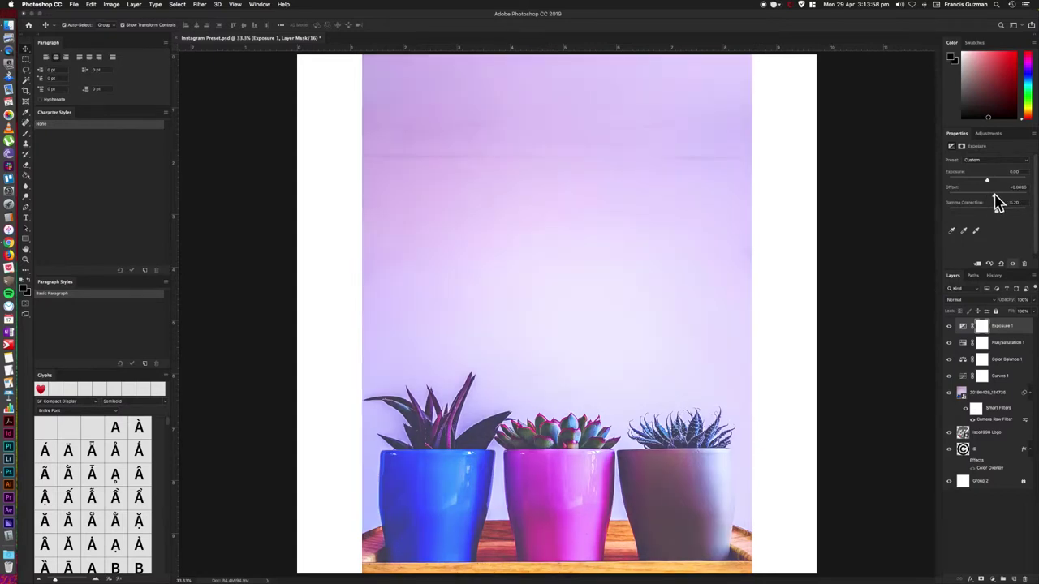
left_click_drag(997, 202, 1002, 202)
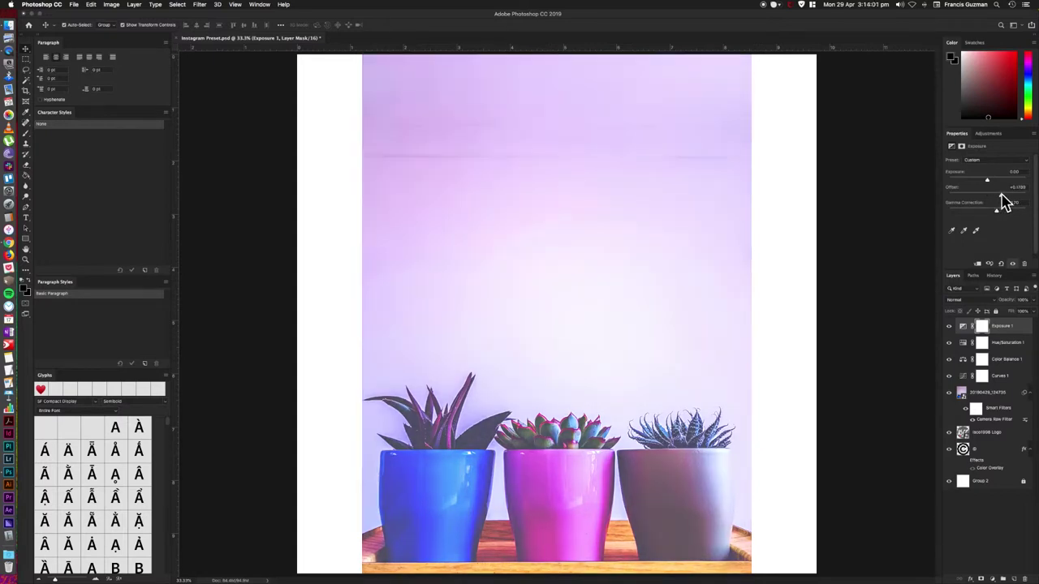
mouse_move(1004, 202)
left_mouse_down()
mouse_move(1009, 212)
mouse_move(998, 202)
mouse_move(1013, 200)
left_mouse_up()
left_click(1018, 189)
type("0.050")
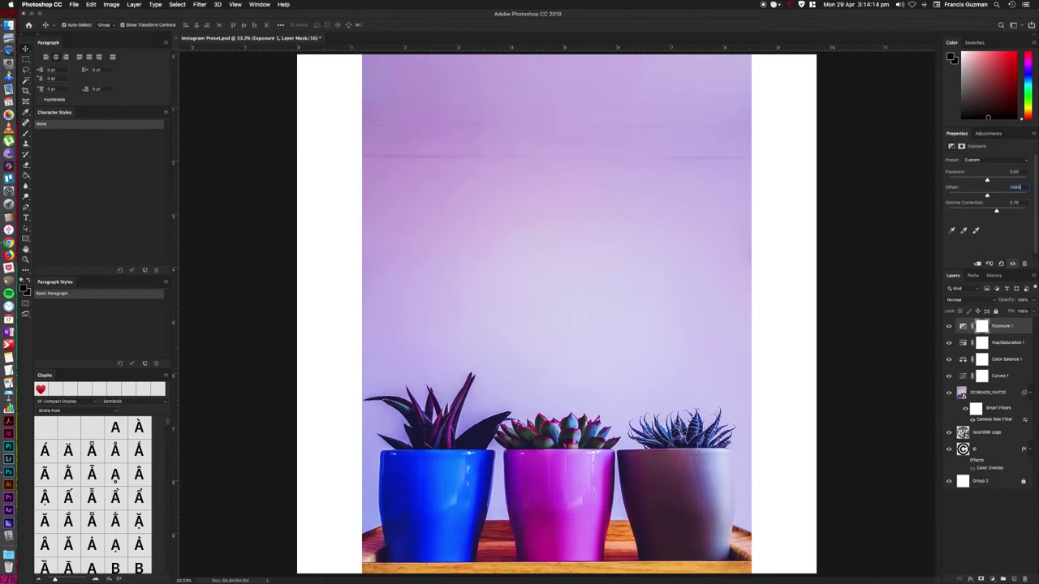
key("Return")
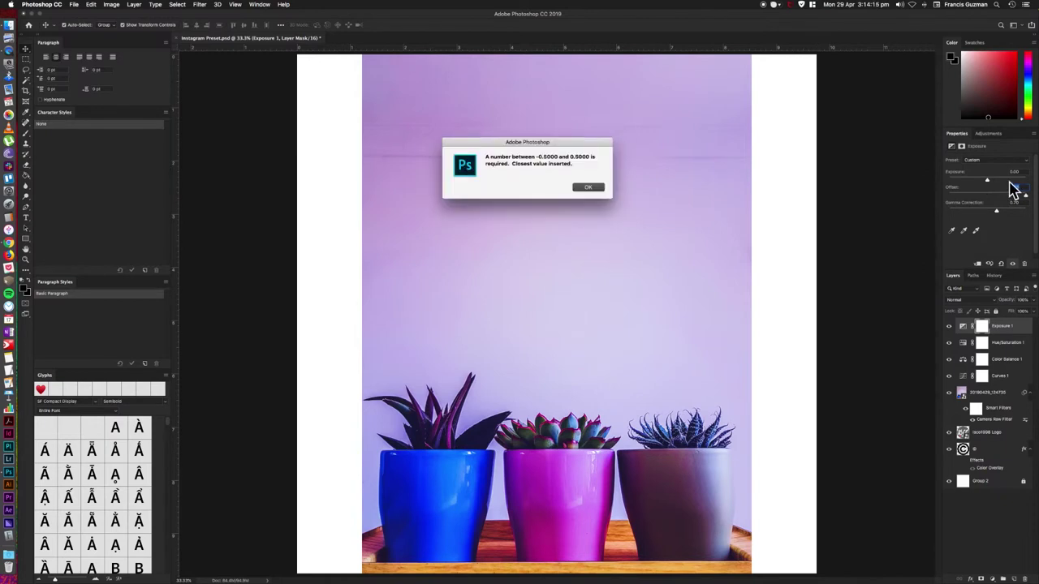
key("Return")
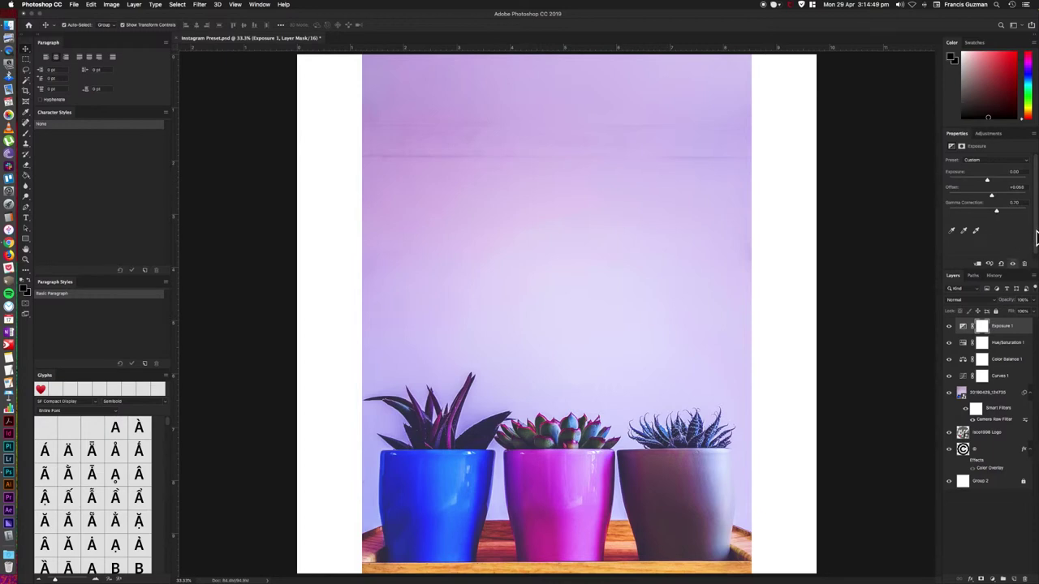
scroll(1035, 252, "down", 1)
scroll(1035, 244, "up", 1)
Select the 20190429_124735 succulent photo layer in the Layers panel.
left_click(1006, 395)
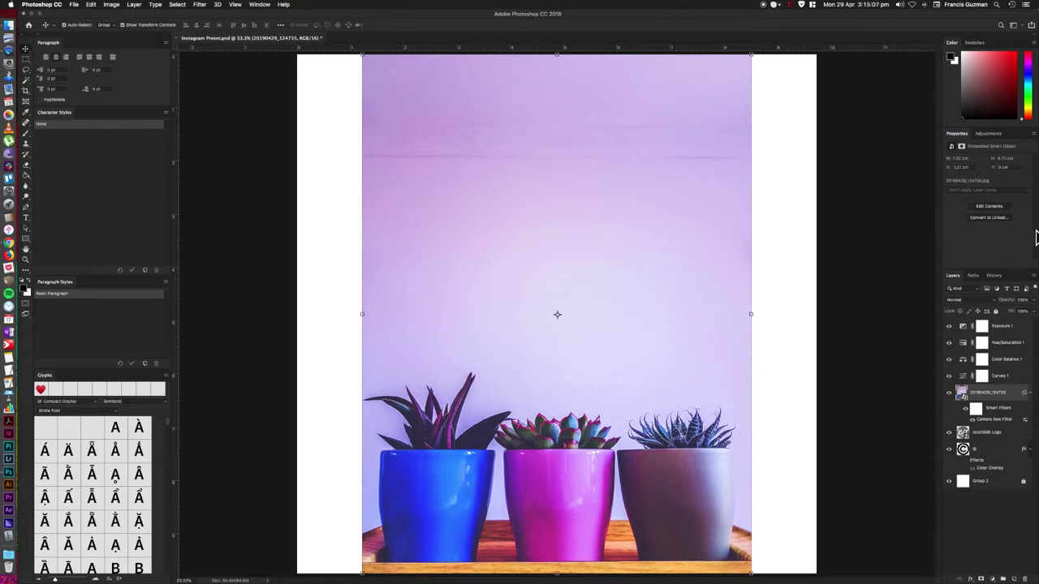
Group the photo with its Curves, Color Balance, Hue/Saturation and Exposure layers.
left_click(1022, 376, "shift")
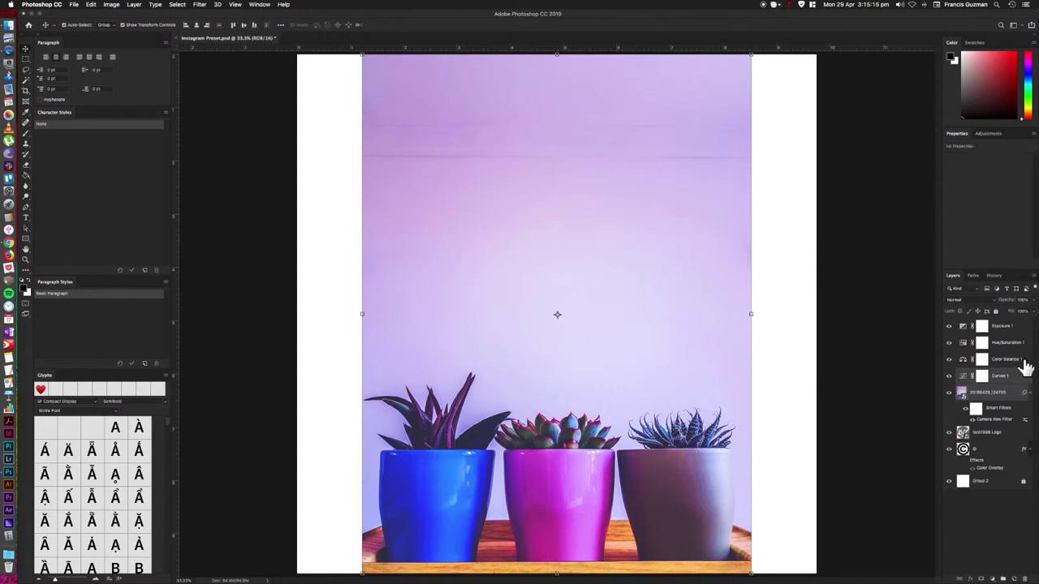
left_click(1024, 359, "shift")
left_click(1027, 342, "shift")
left_click(1027, 328, "shift")
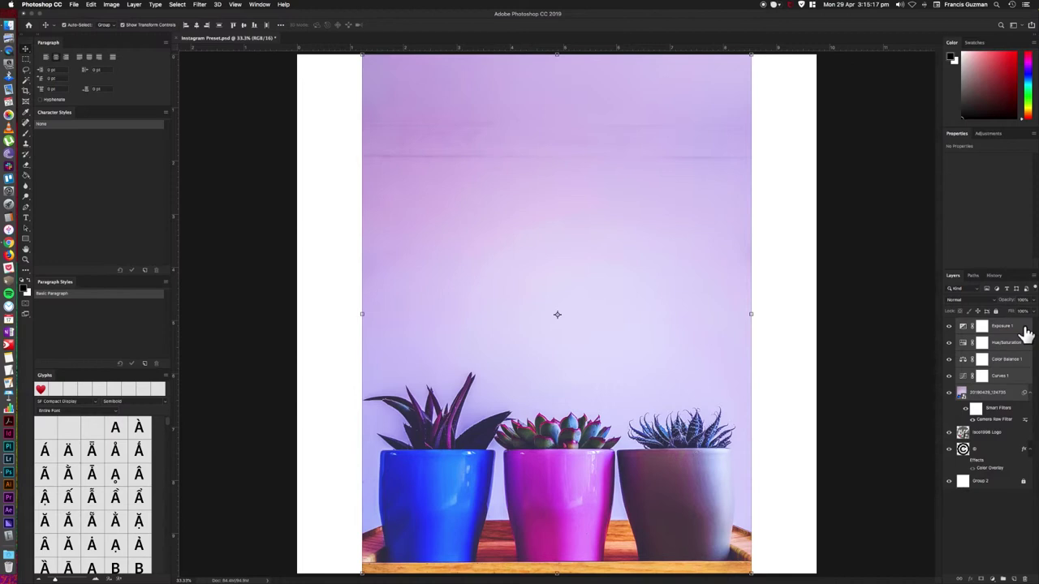
key("super+g")
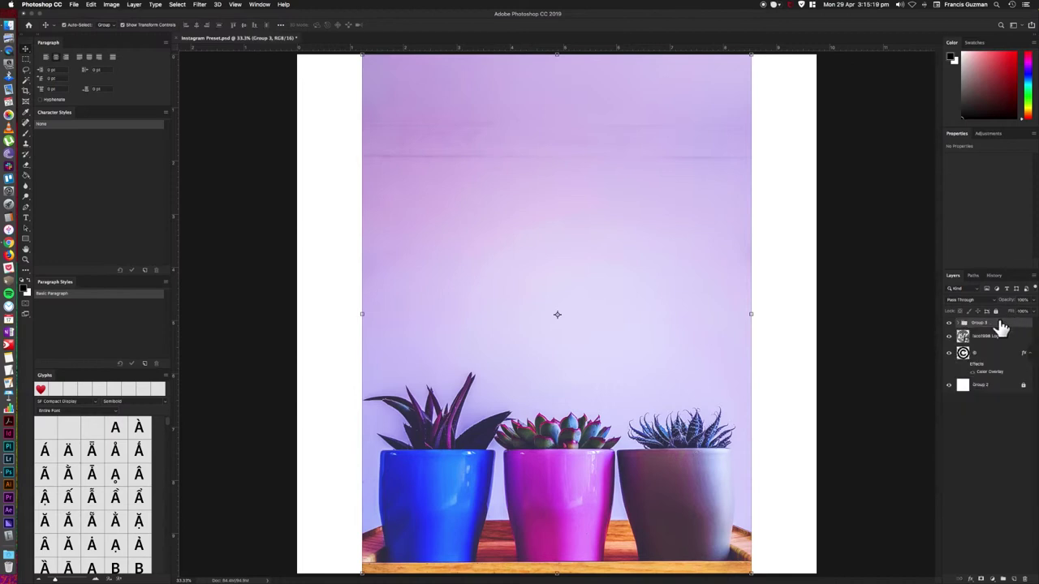
Rename the group 001 and move it below the logo and © layers.
double_click(978, 323)
type("co")
type("1")
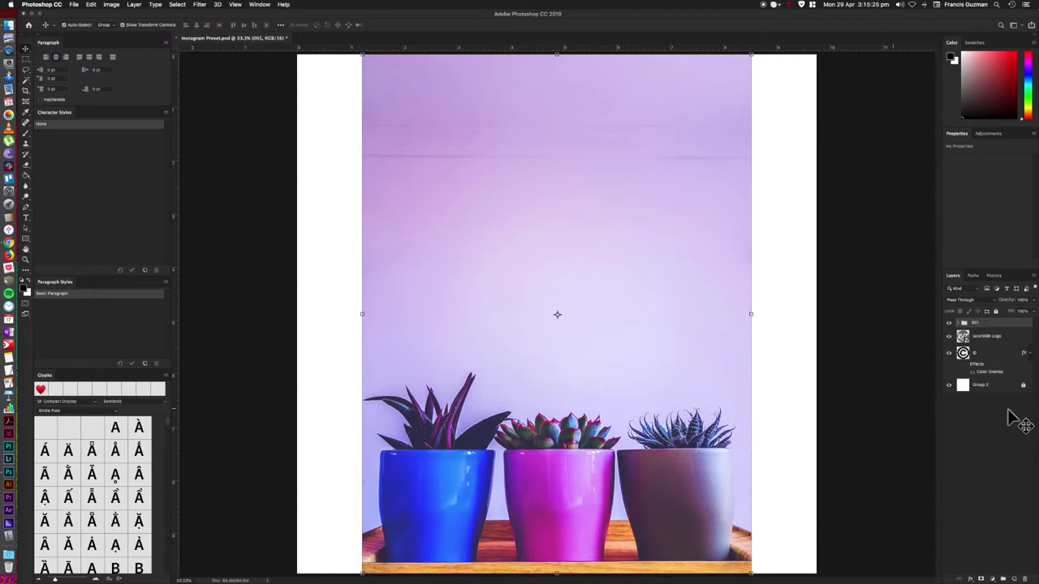
left_click(1015, 418)
left_click(1005, 324)
key("super+bracketleft")
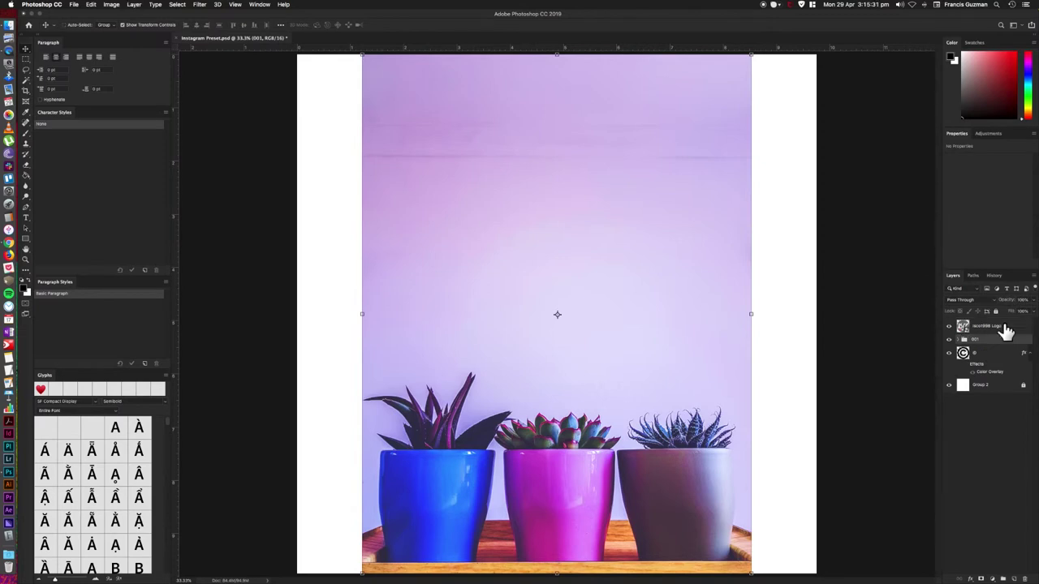
key("super+bracketleft")
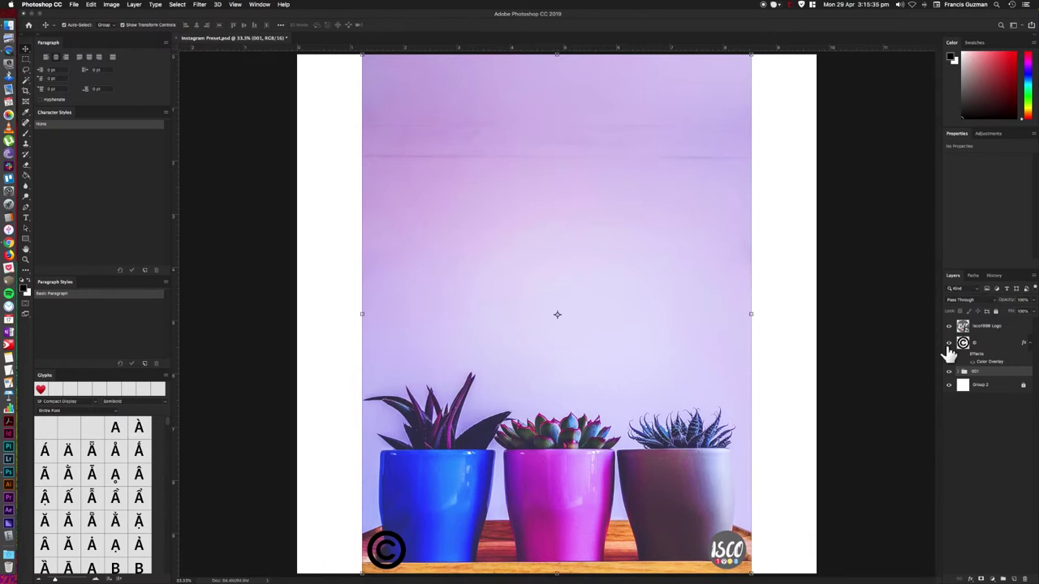
Enable the © layer's white Color Overlay effect so the symbol appears white.
left_click(882, 387)
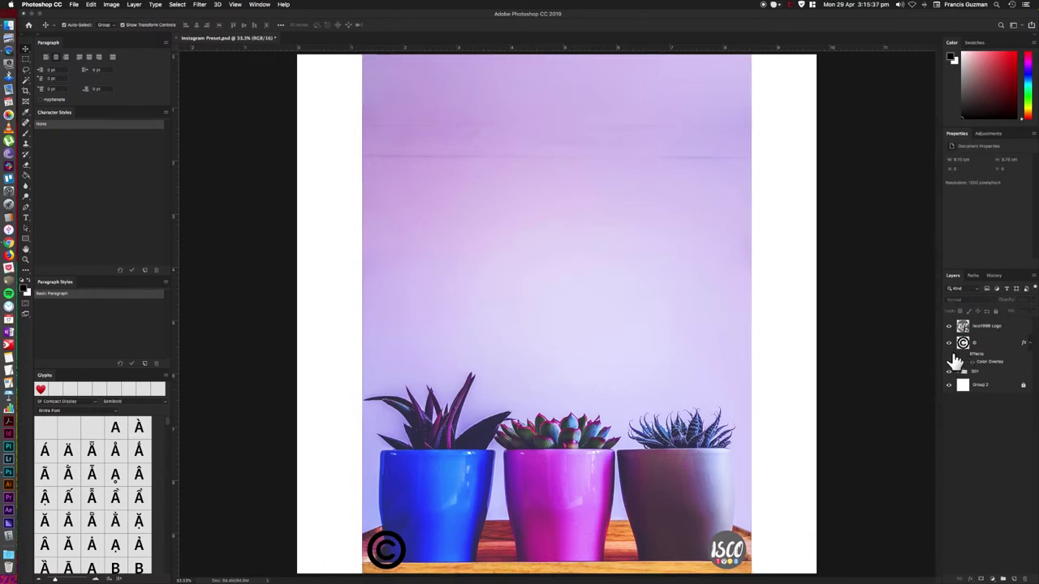
left_click(962, 354)
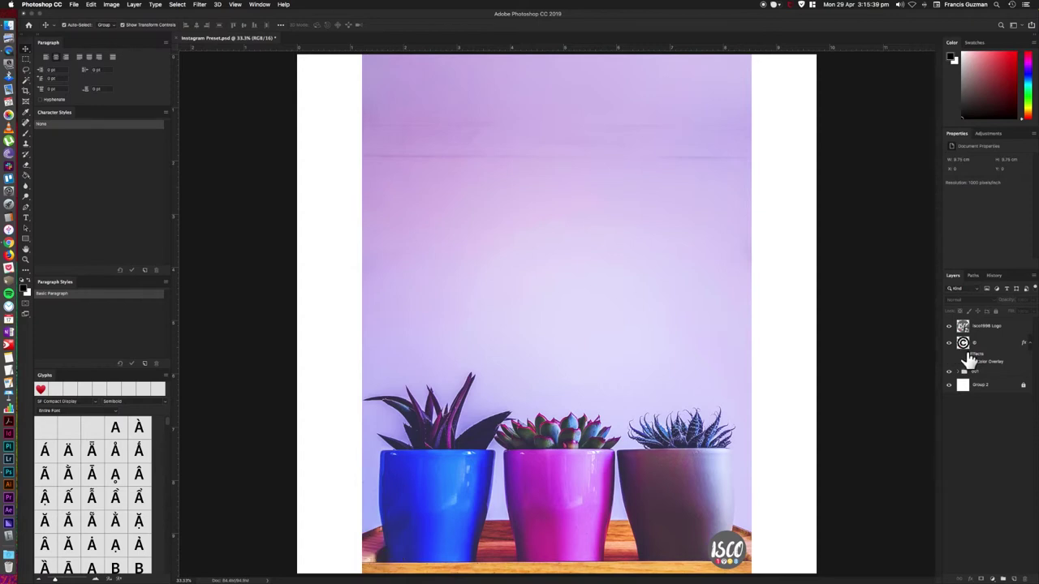
left_click(964, 355)
left_click(965, 354)
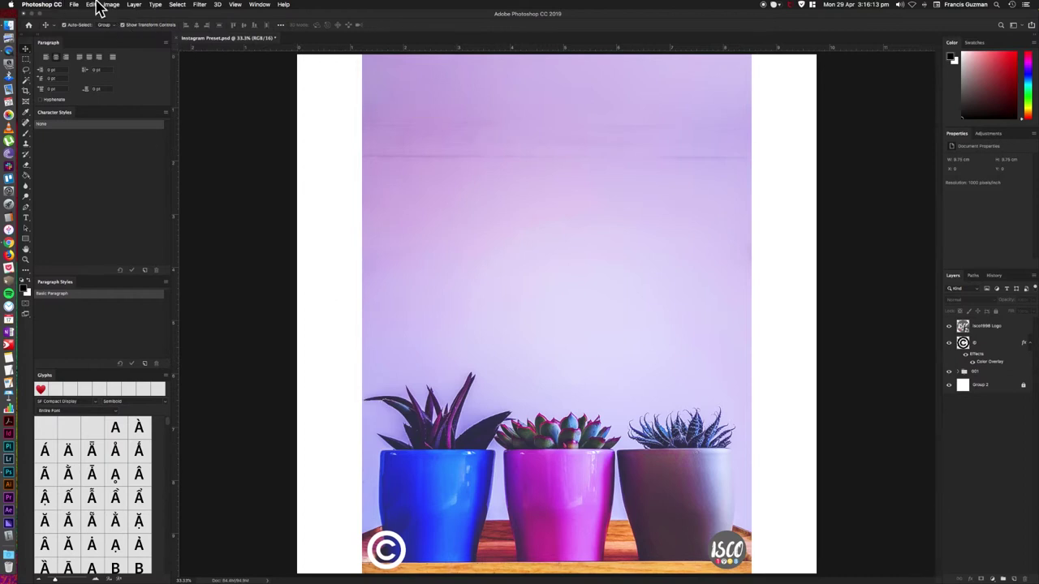
Save the design as Plants 2019 Tutorial Pic.psd in the Photoshop Projects folder.
left_click(72, 5)
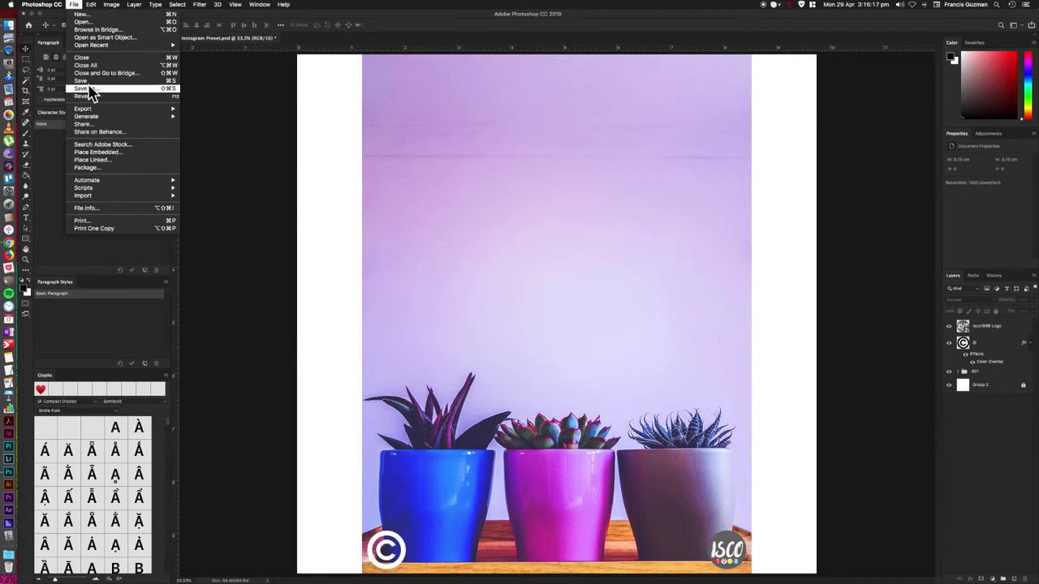
key("Escape")
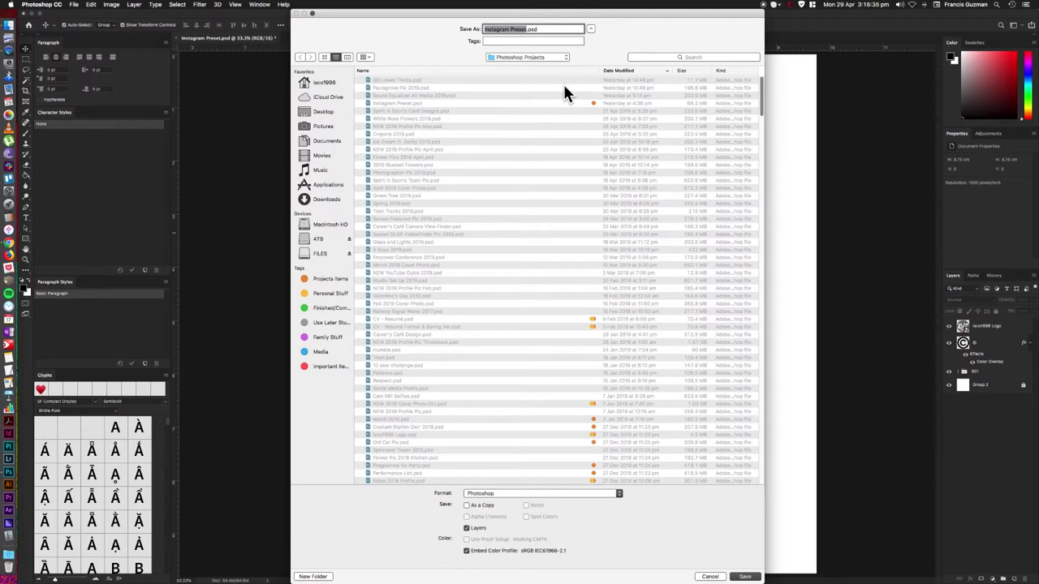
type("Plant")
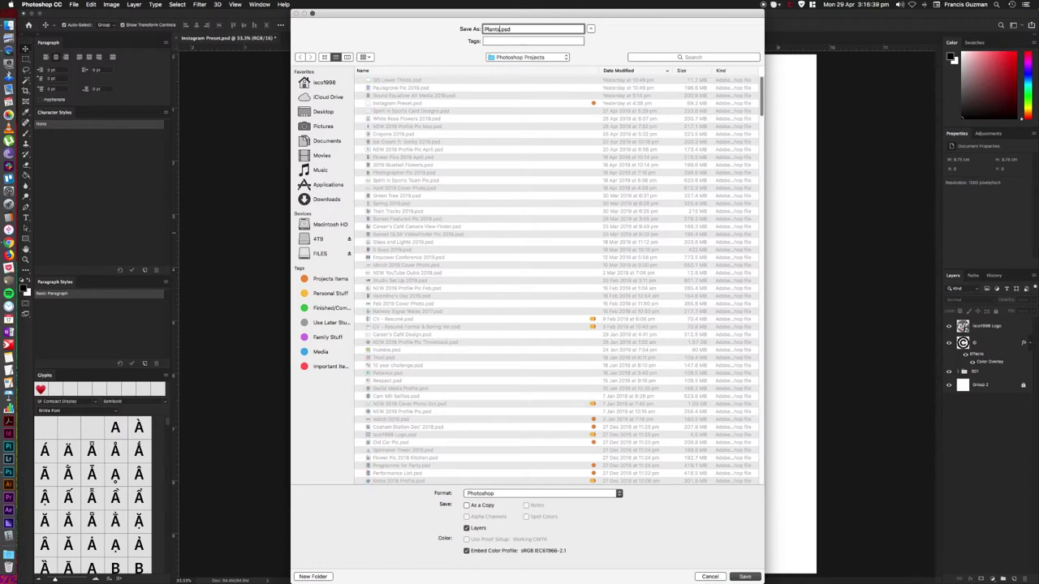
type("s 2019 Tutosrial Pic")
key("Return")
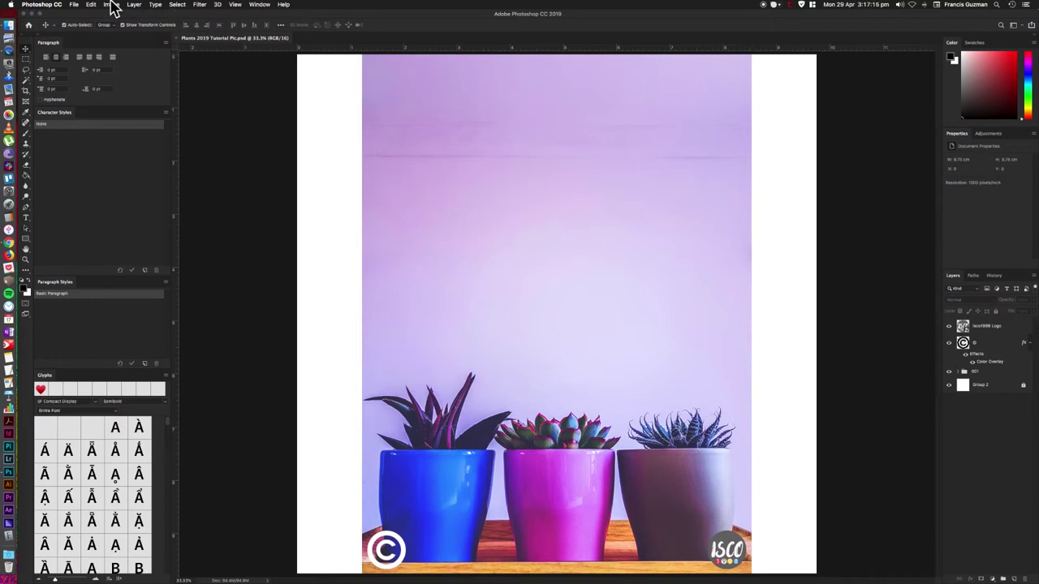
In the Export As dialog, switch the format from PNG to JPG at 100% quality.
left_click(73, 5)
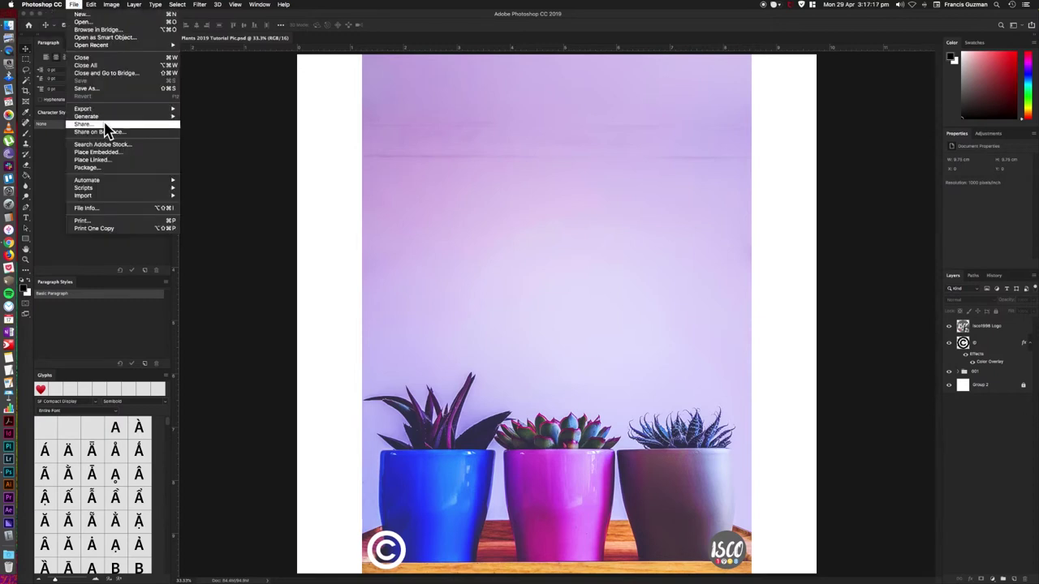
mouse_move(176, 114)
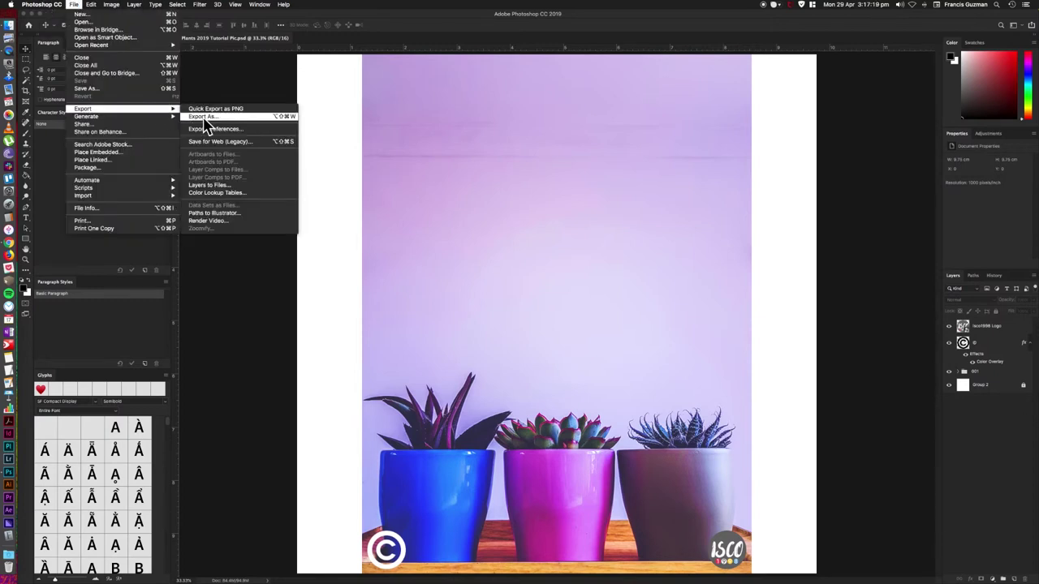
left_click(203, 122)
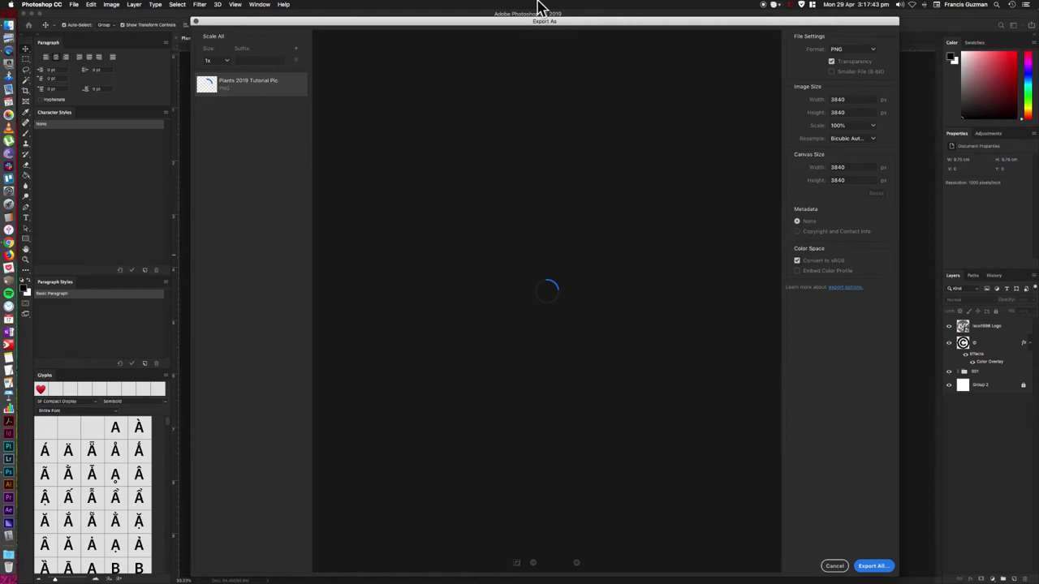
left_click(848, 50)
left_click(848, 72)
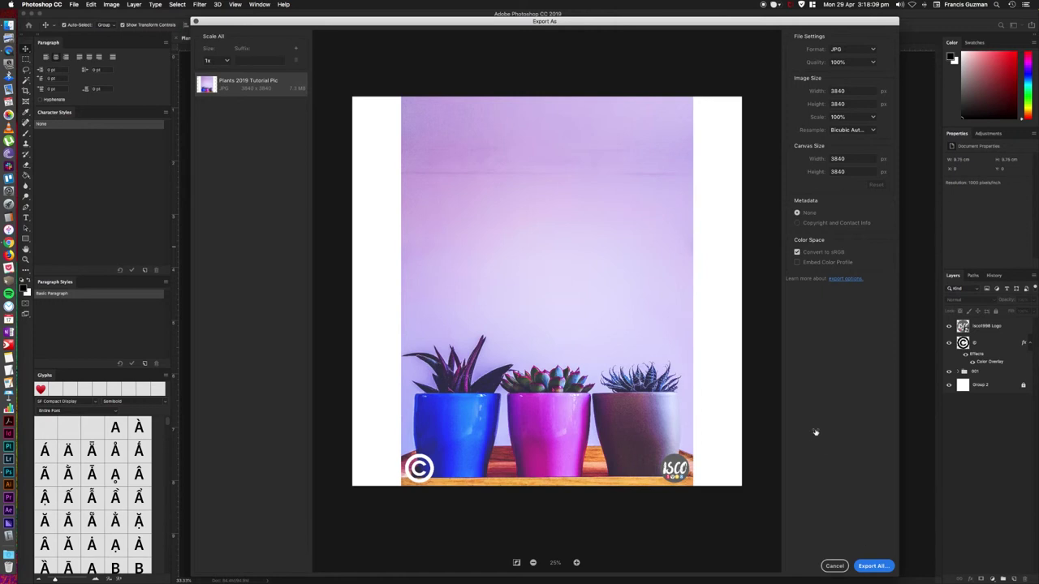
Export Plants 2019 Tutorial Pic.jpg into the JPEG Ver of Designs folder.
left_click(872, 568)
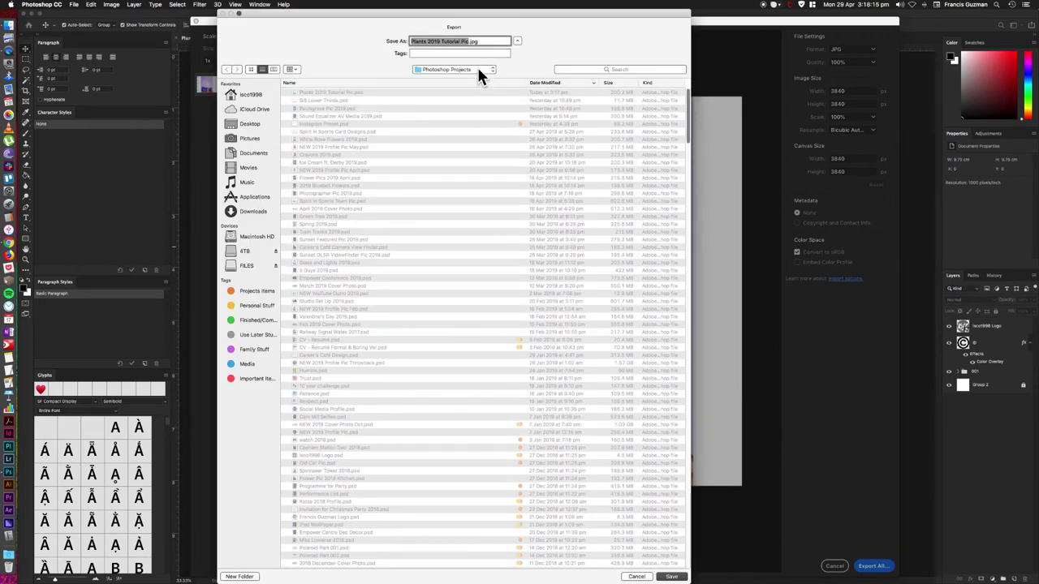
left_click(477, 69)
left_click(474, 142)
left_click(471, 70)
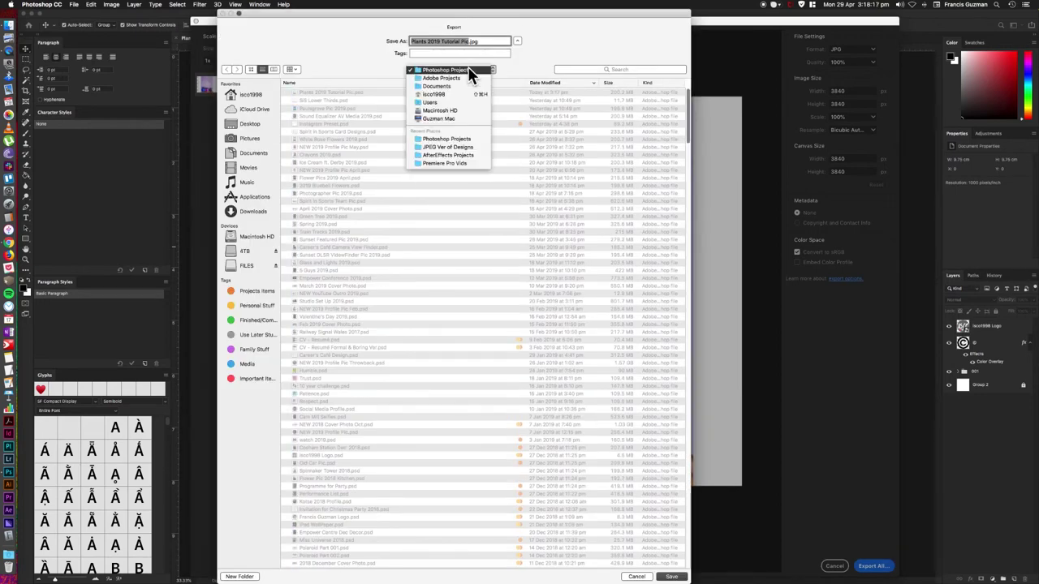
left_click(471, 147)
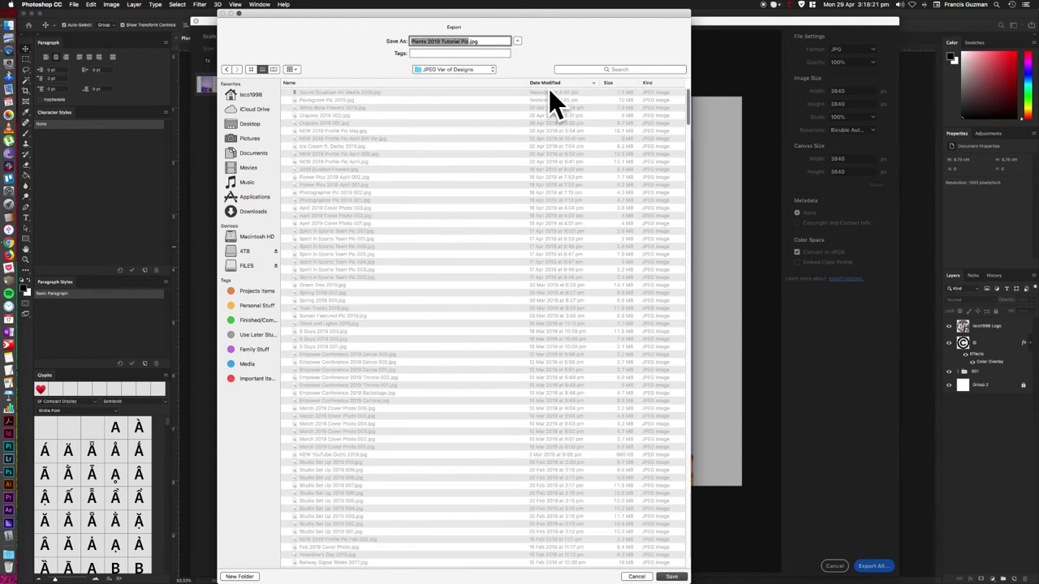
left_click(495, 41)
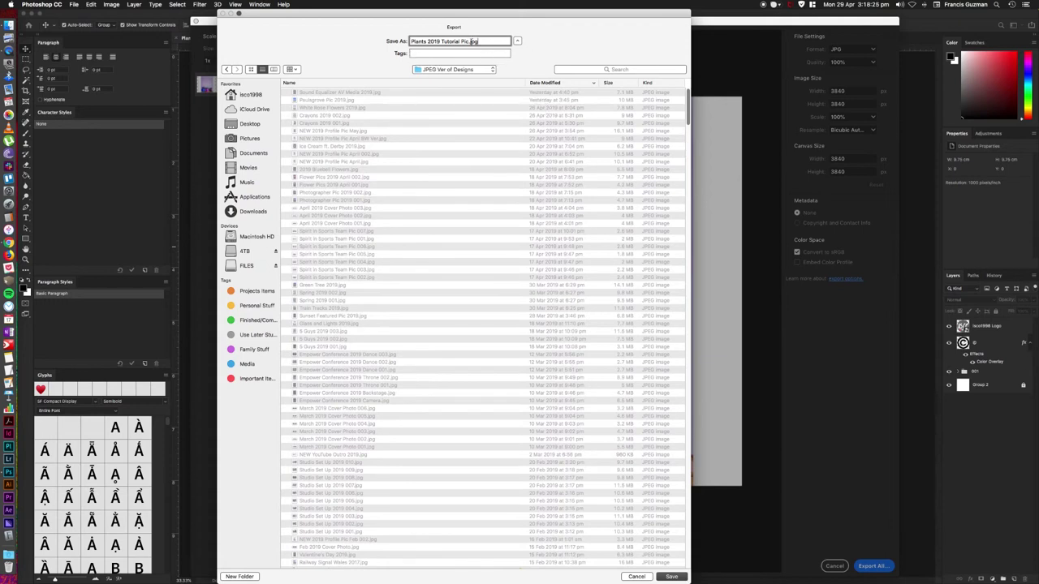
scroll(602, 337, "down", 1)
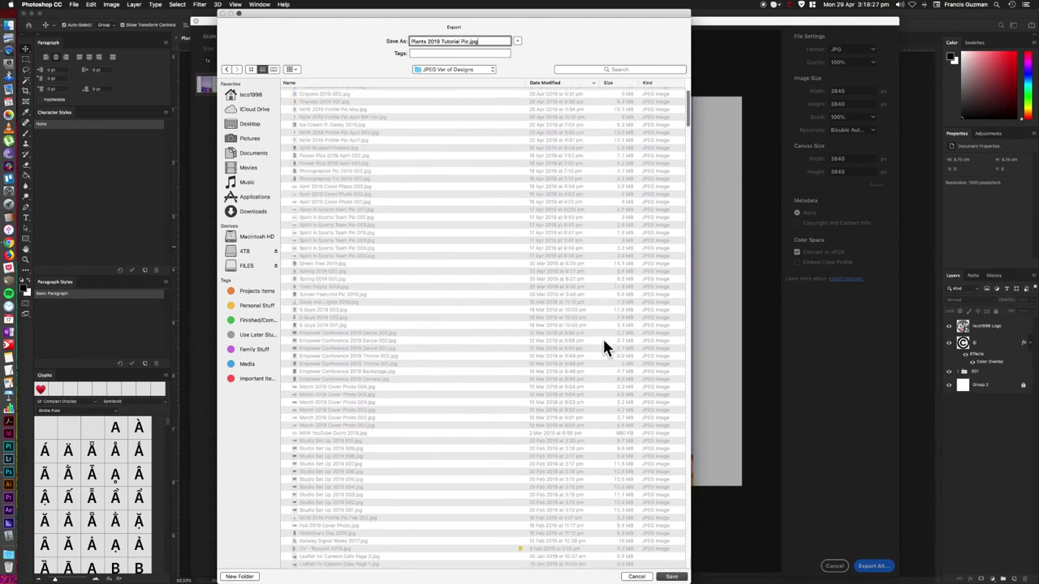
scroll(602, 341, "up", 1)
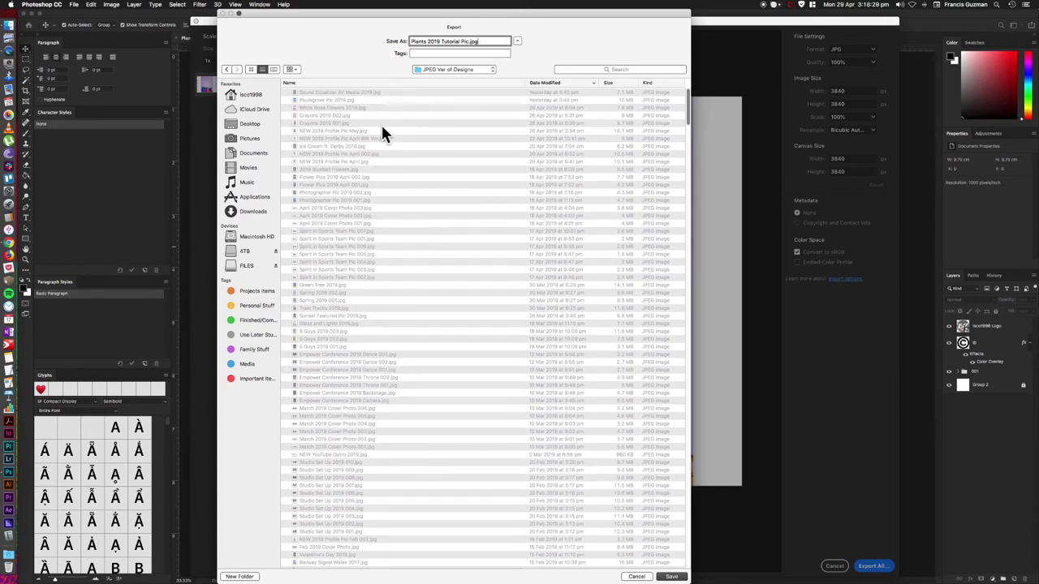
left_click(672, 576)
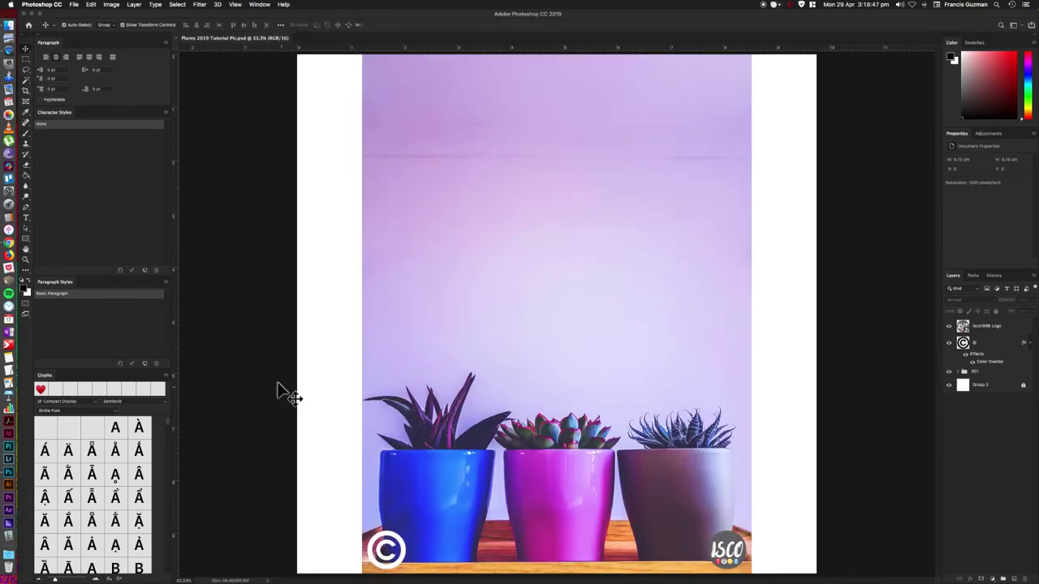
Hide Photoshop and open the Edits folder on the FILES card in Finder.
key("super+h")
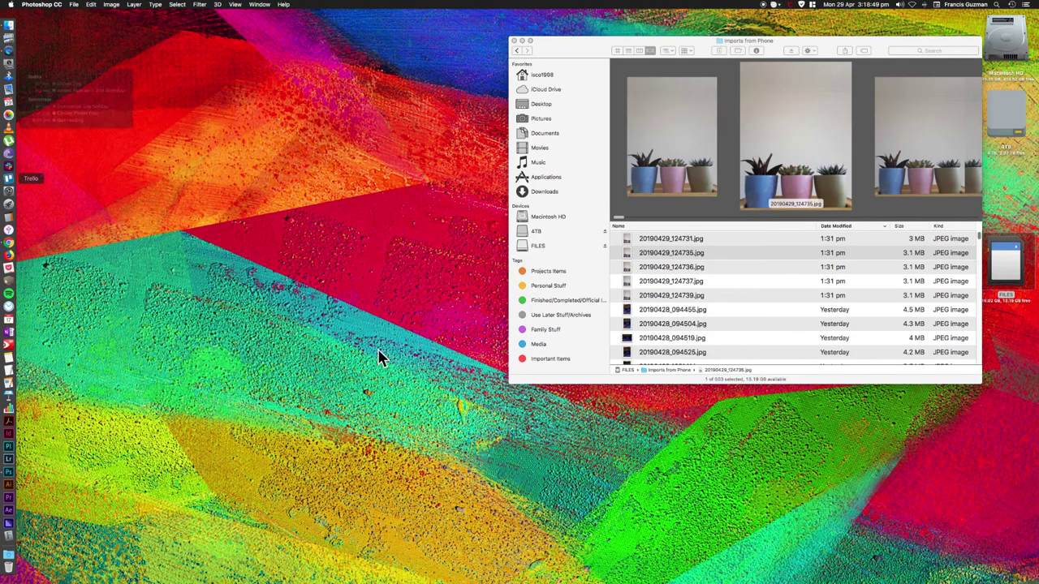
left_click_drag(579, 42, 508, 27)
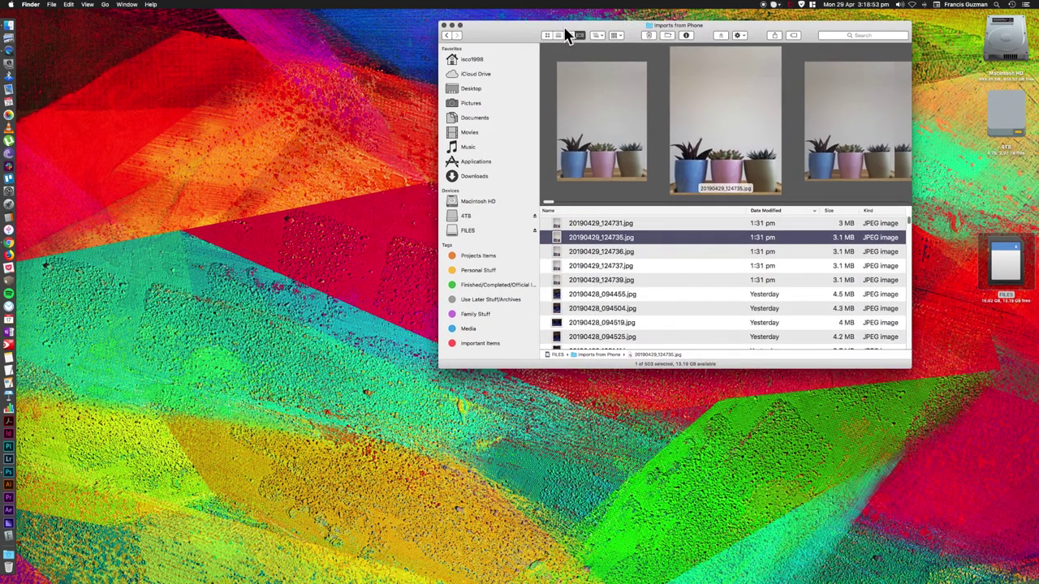
left_click_drag(500, 36, 533, 33)
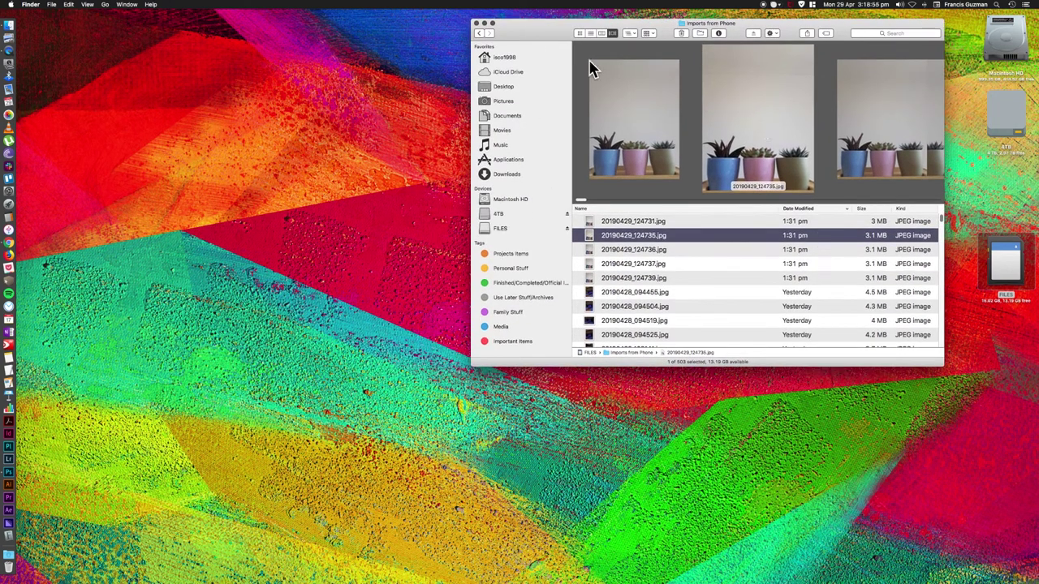
left_click(480, 34)
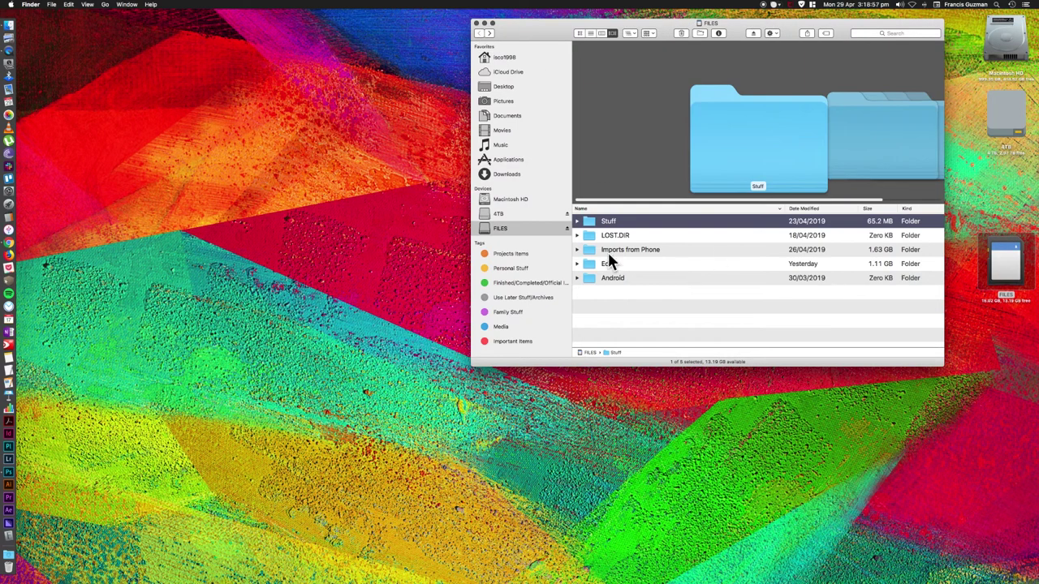
left_click(625, 264)
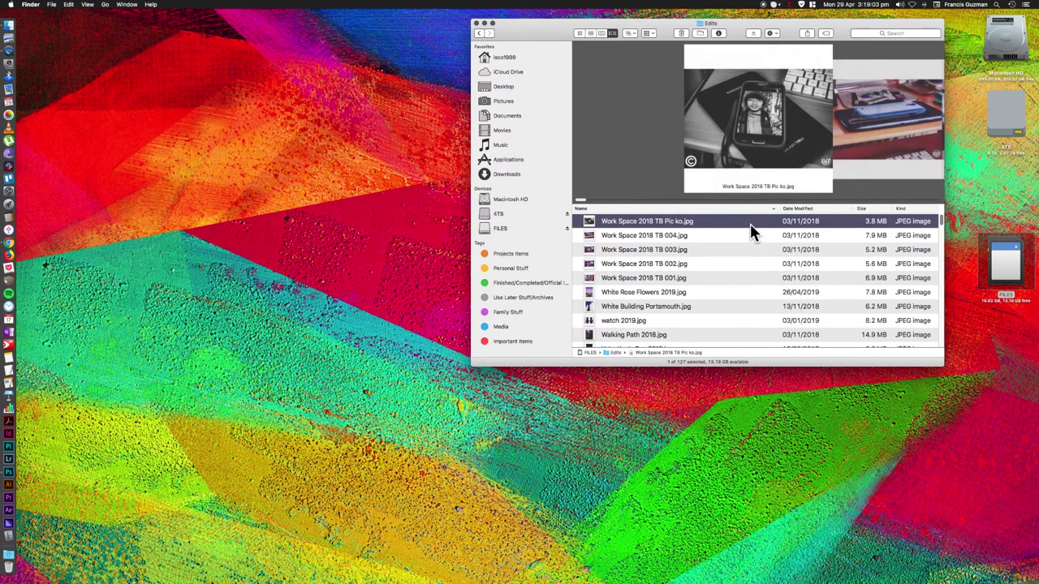
Preview Sound Equalizer AV Media 2019.jpg and White Rose Flowers 2019.jpg in Quick Look.
scroll(714, 230, "up", 15)
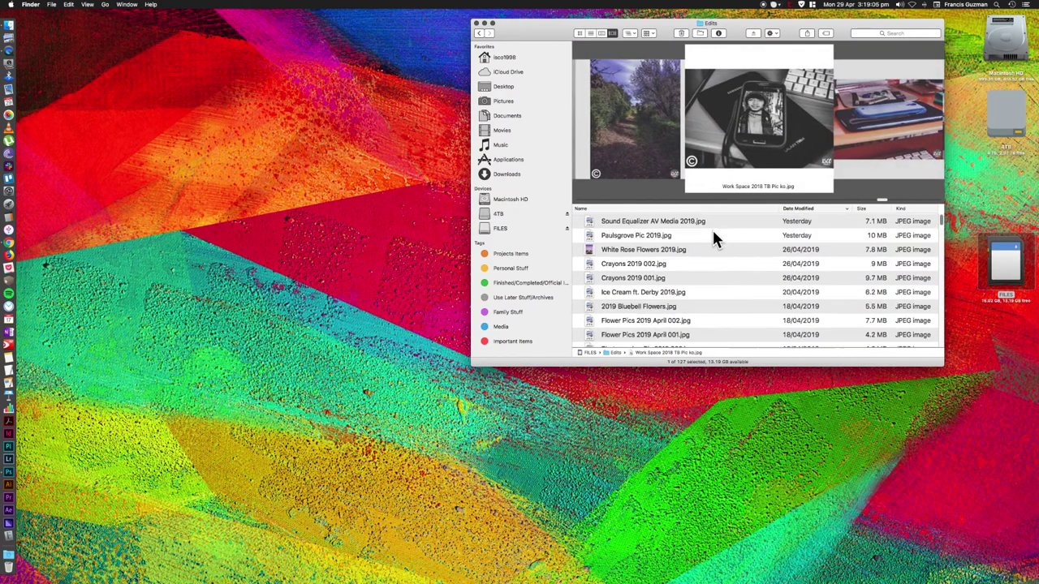
left_click(722, 223)
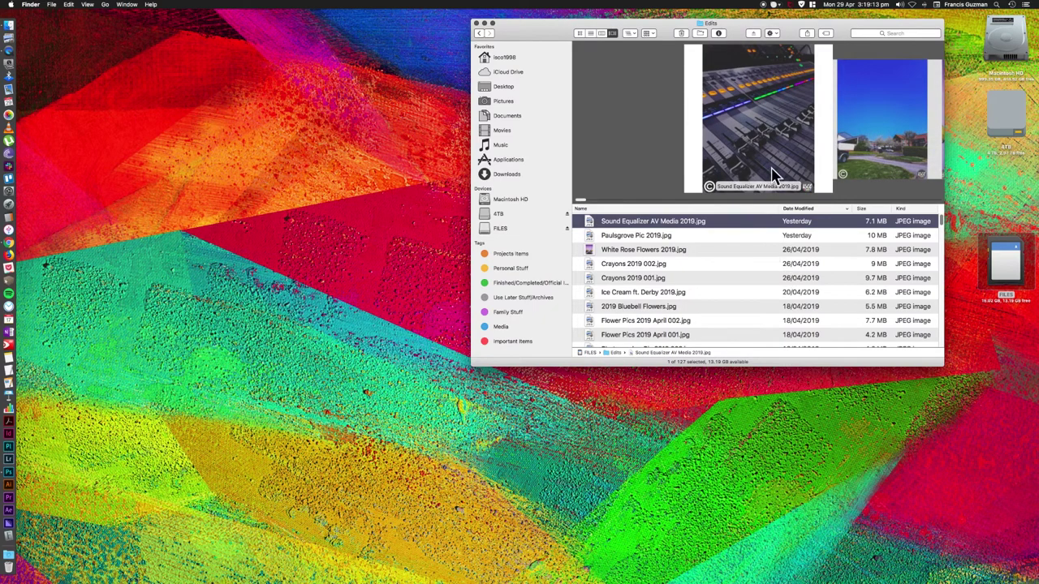
key("Down")
key("Down")
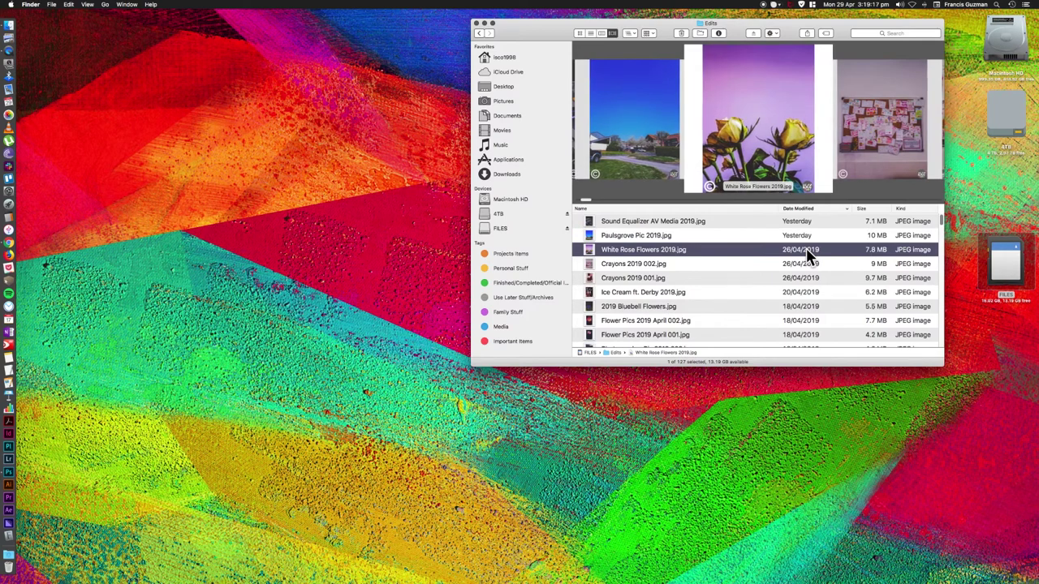
key("space")
key("Up")
key("Up")
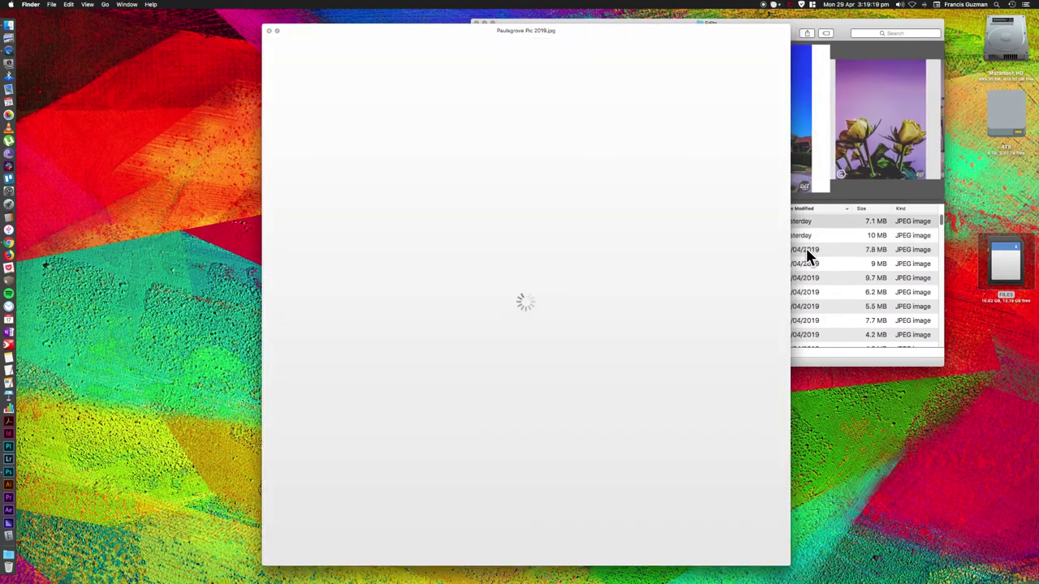
key("space")
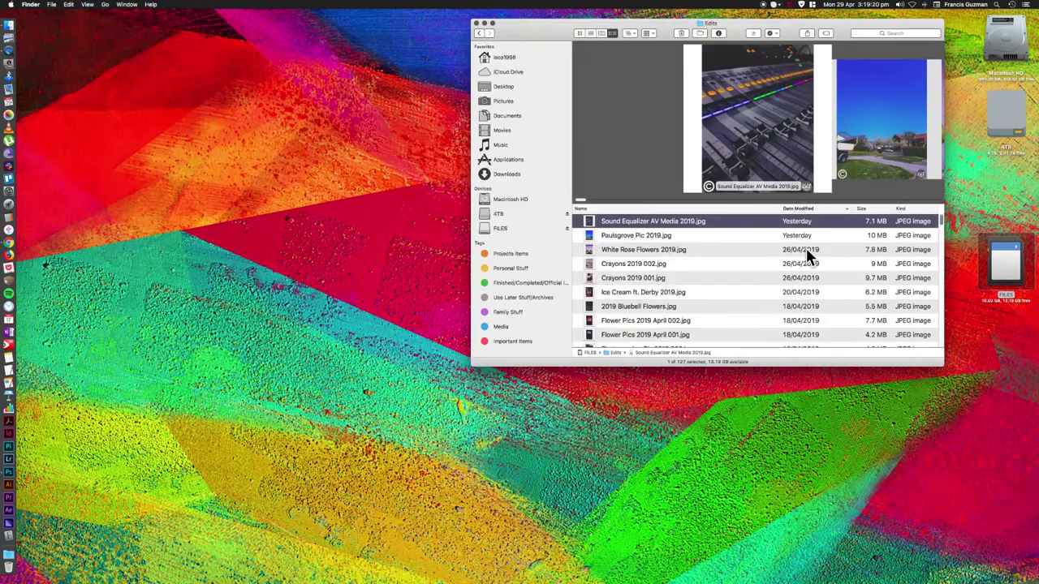
Copy Plants 2019 Tutorial Pic.jpg from Pictures > JPEG Ver of Designs into the card's Edits folder.
right_click(515, 100)
key("Escape")
key("super+n")
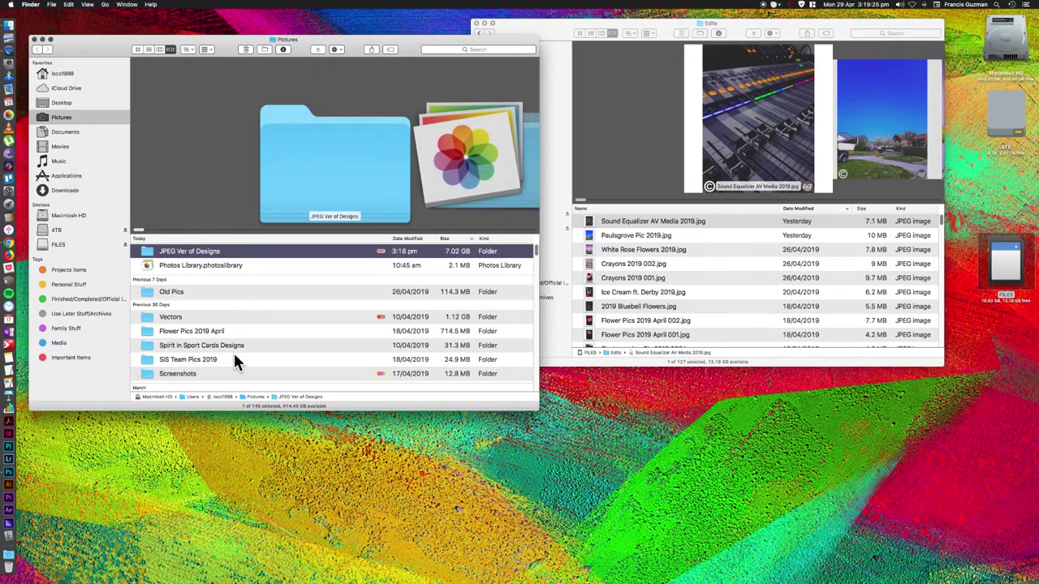
double_click(307, 397)
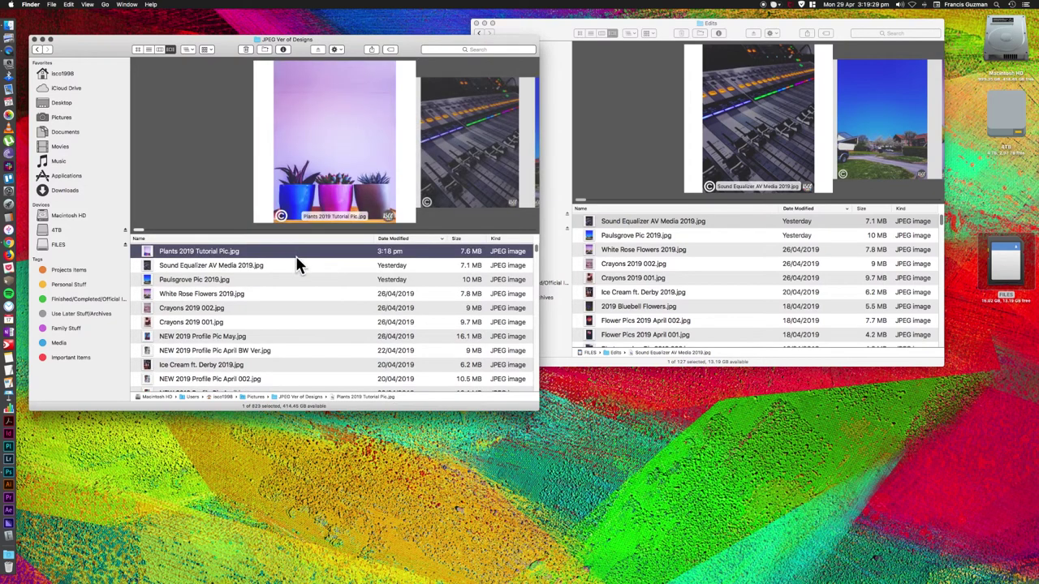
left_click_drag(408, 277, 617, 305)
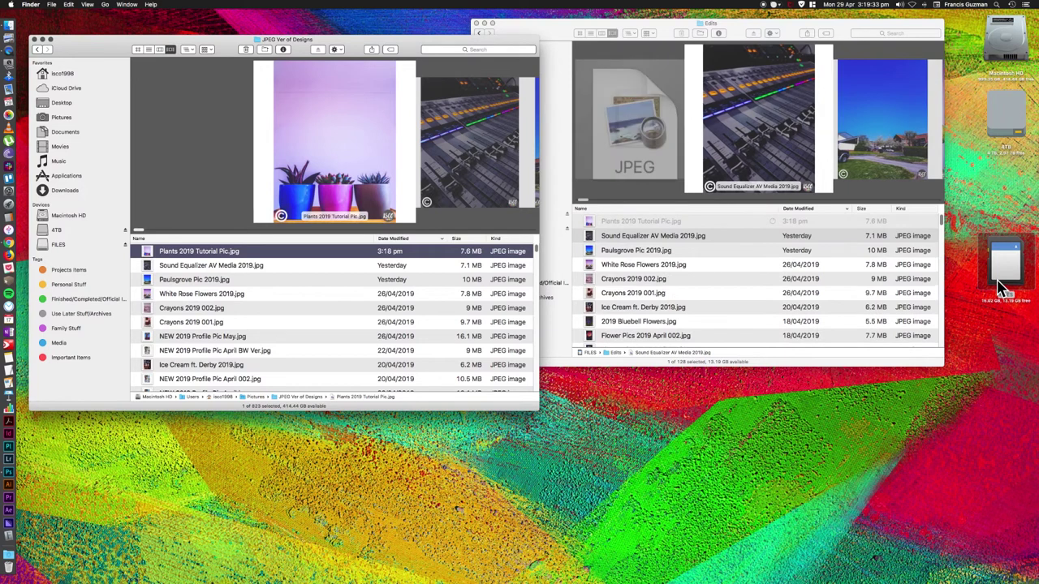
left_click(776, 230)
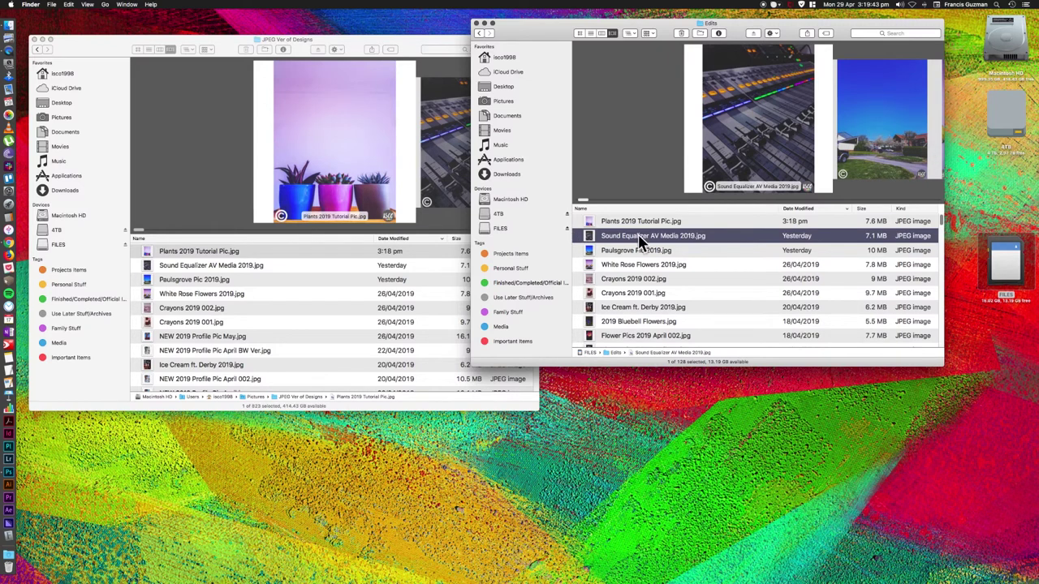
Force-eject the FILES card and minimize the JPEG Ver of Designs window.
left_click(566, 228)
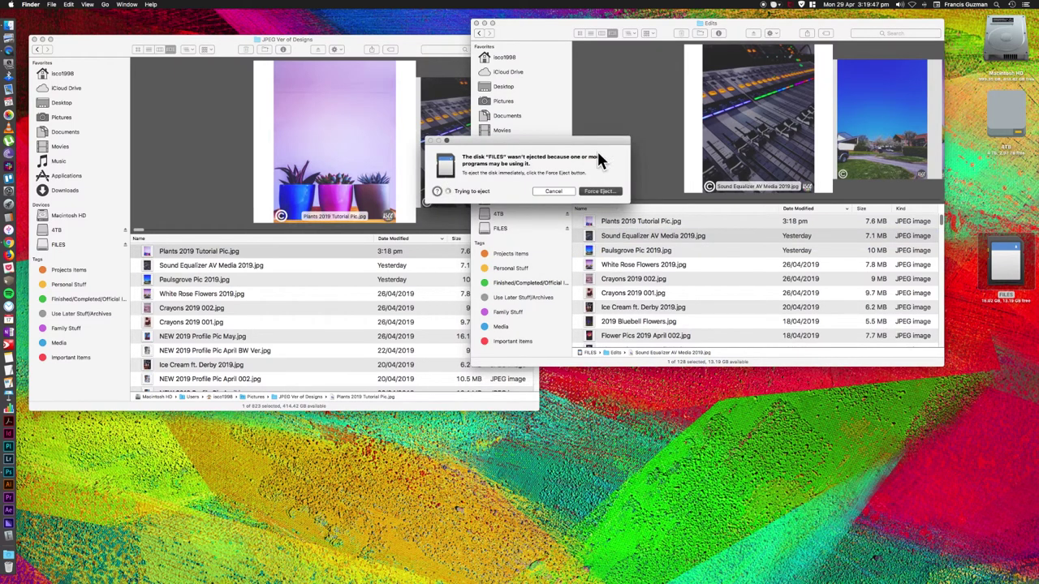
left_click_drag(483, 141, 572, 99)
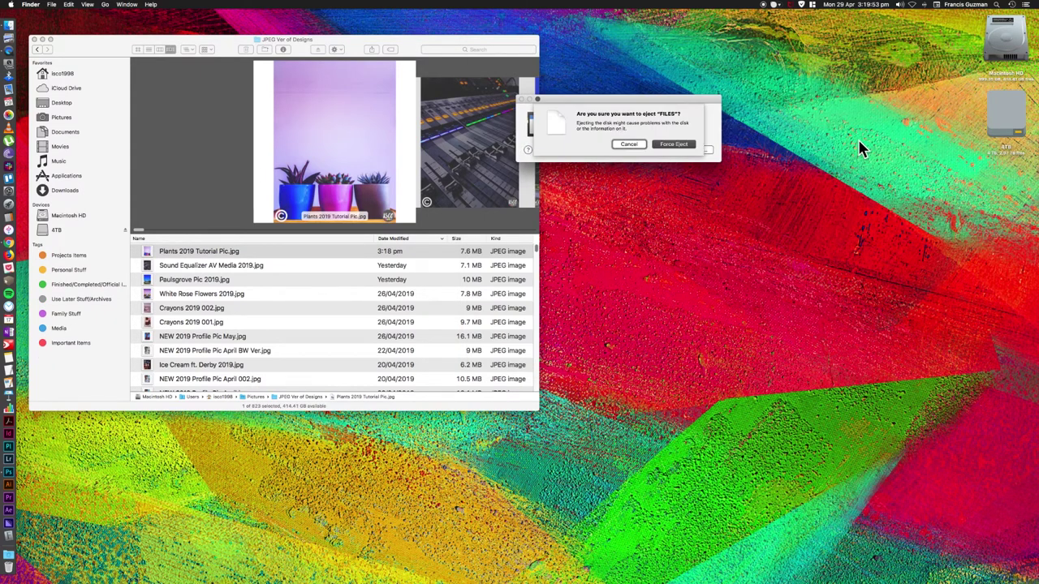
left_click(678, 146)
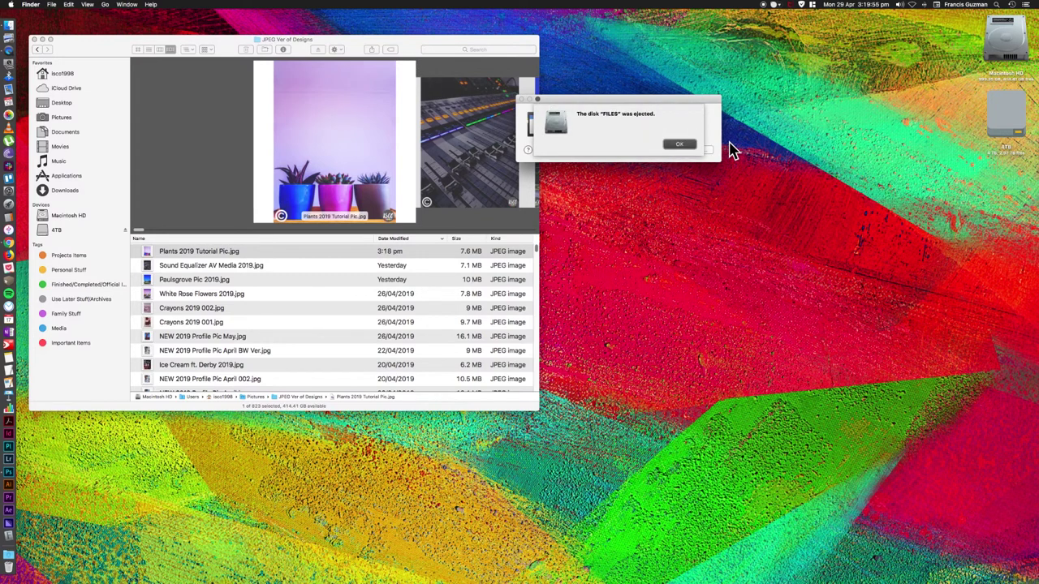
left_click(690, 144)
left_click_drag(413, 55, 566, 57)
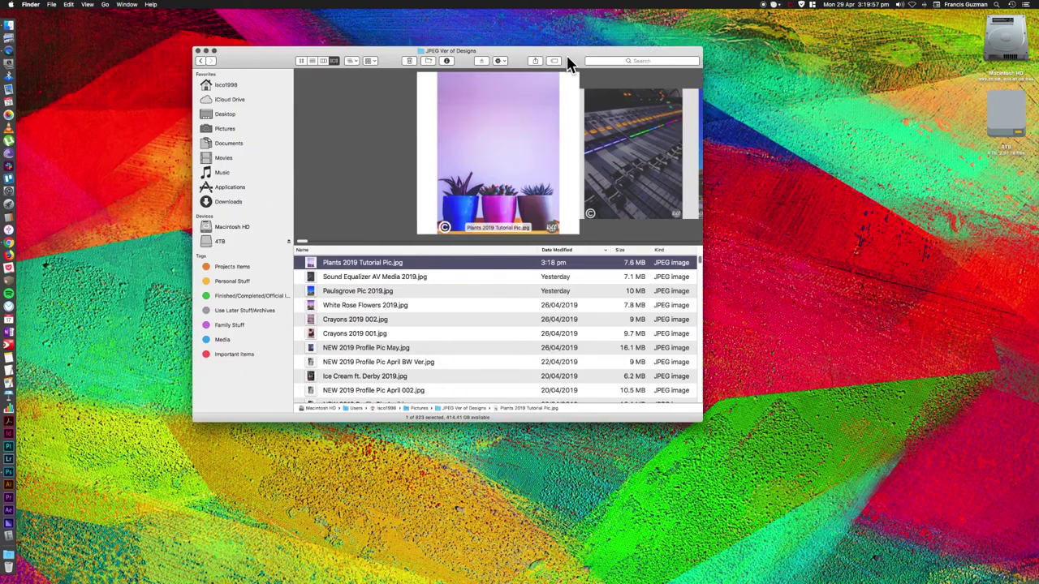
left_click(206, 51)
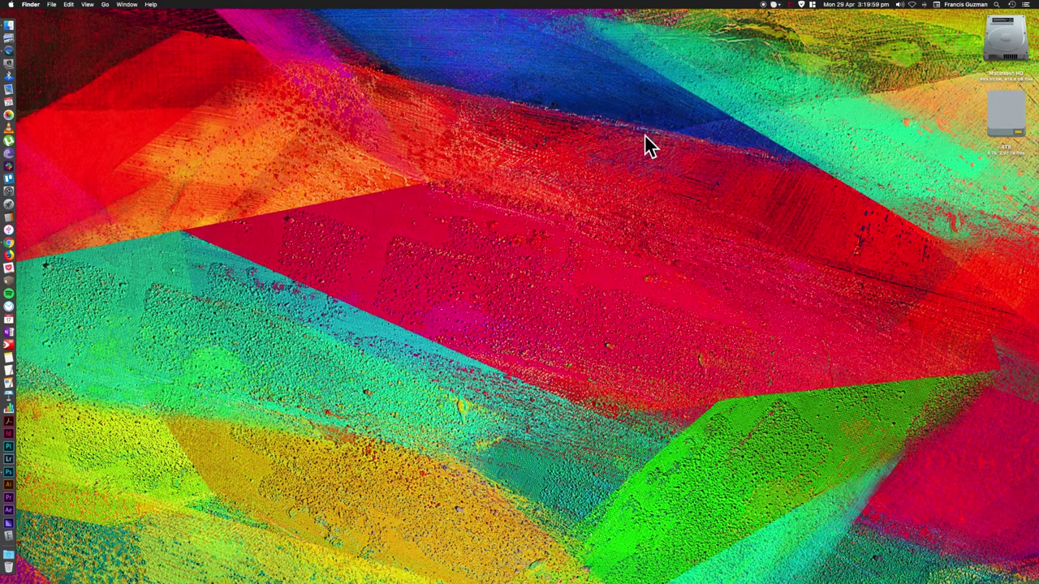